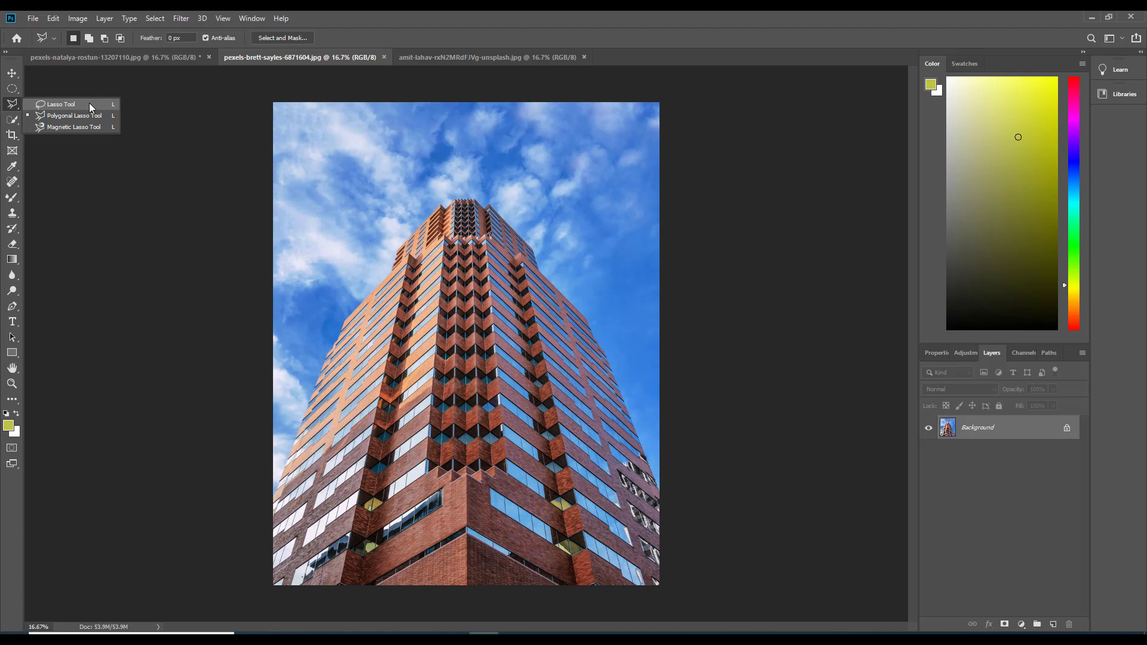
With the Polygonal Lasso Tool, start a selection at the brick tower's lower left edge and trace up its left side to the upper tier
click(124, 132)
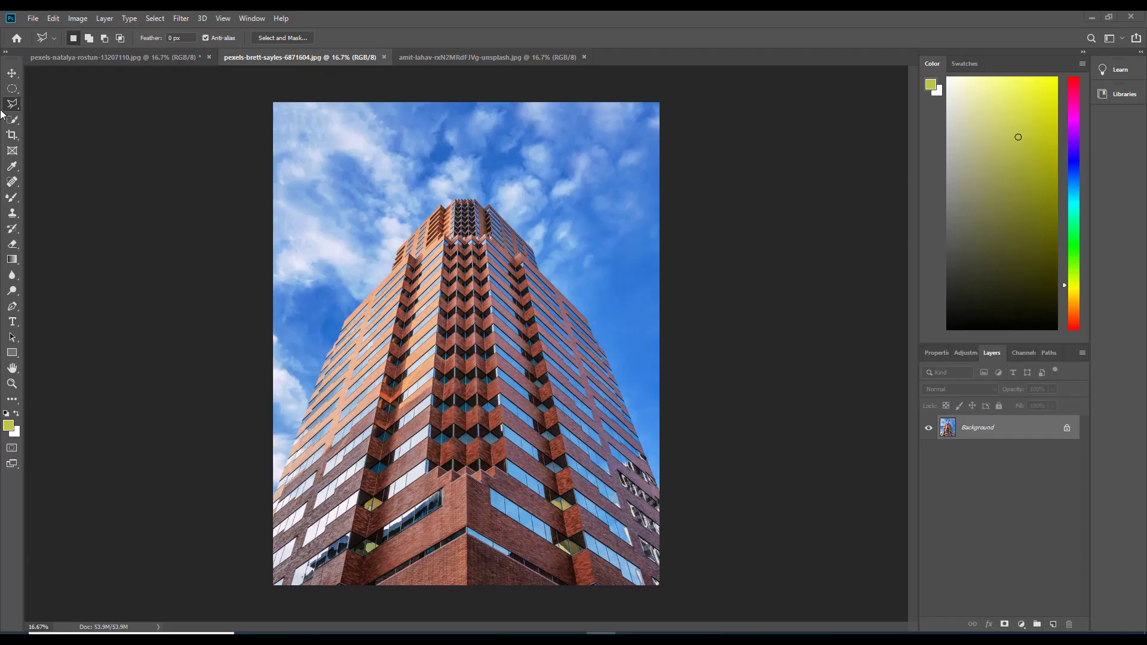
right_click(11, 105)
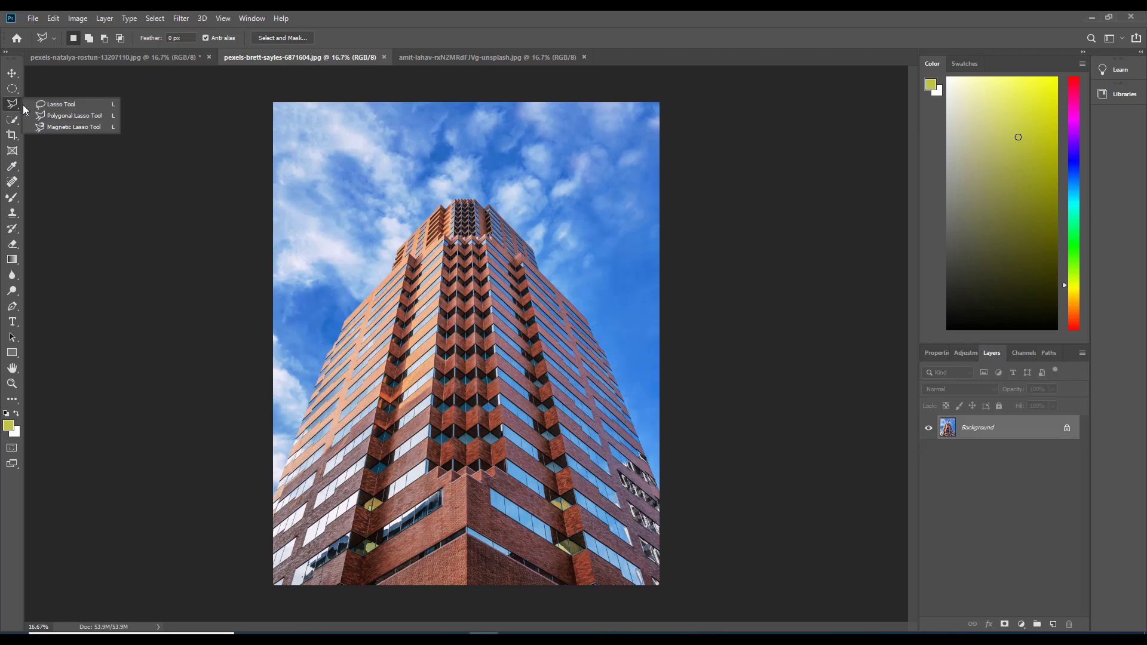
click(78, 118)
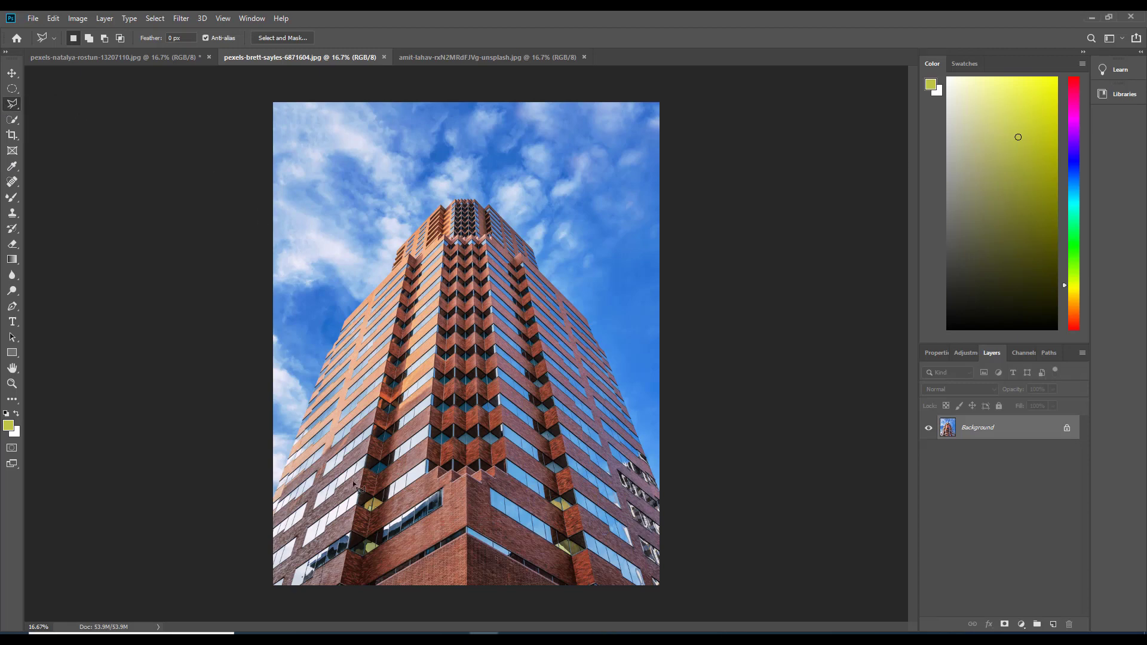
key(ctrl+plus)
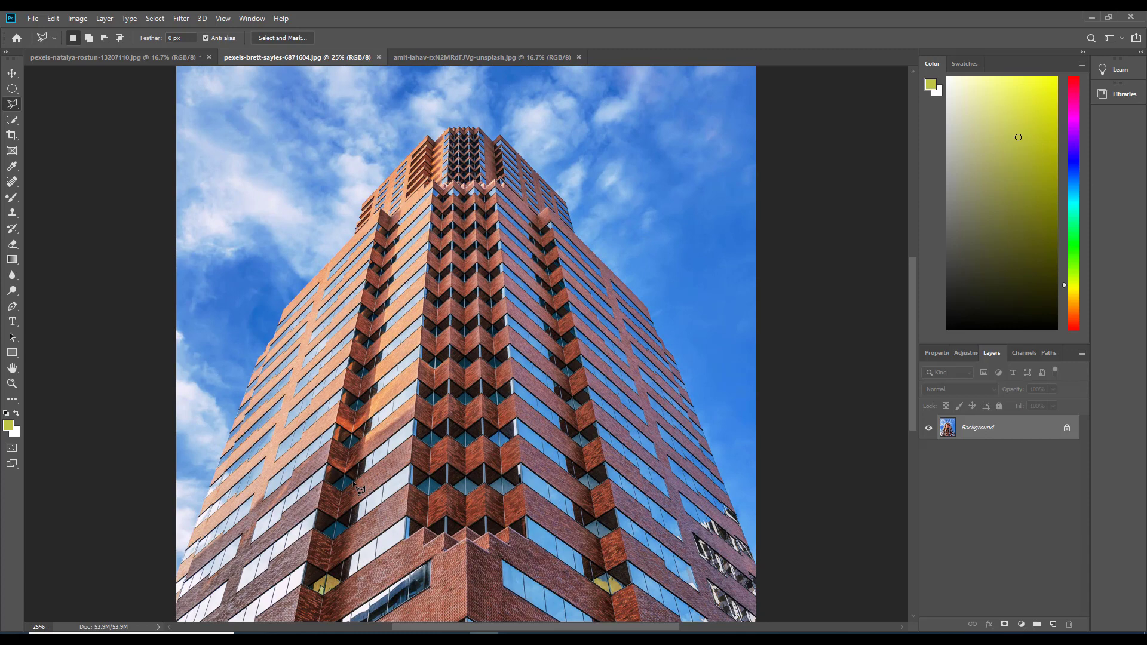
key(ctrl+plus)
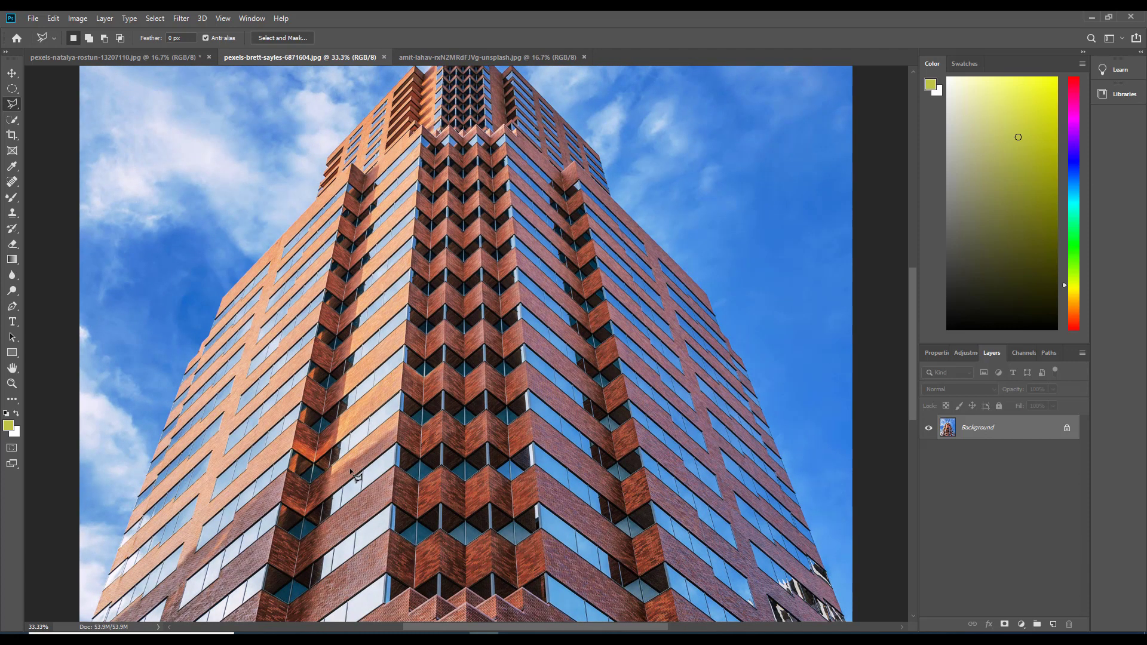
drag(282, 352, 403, 217)
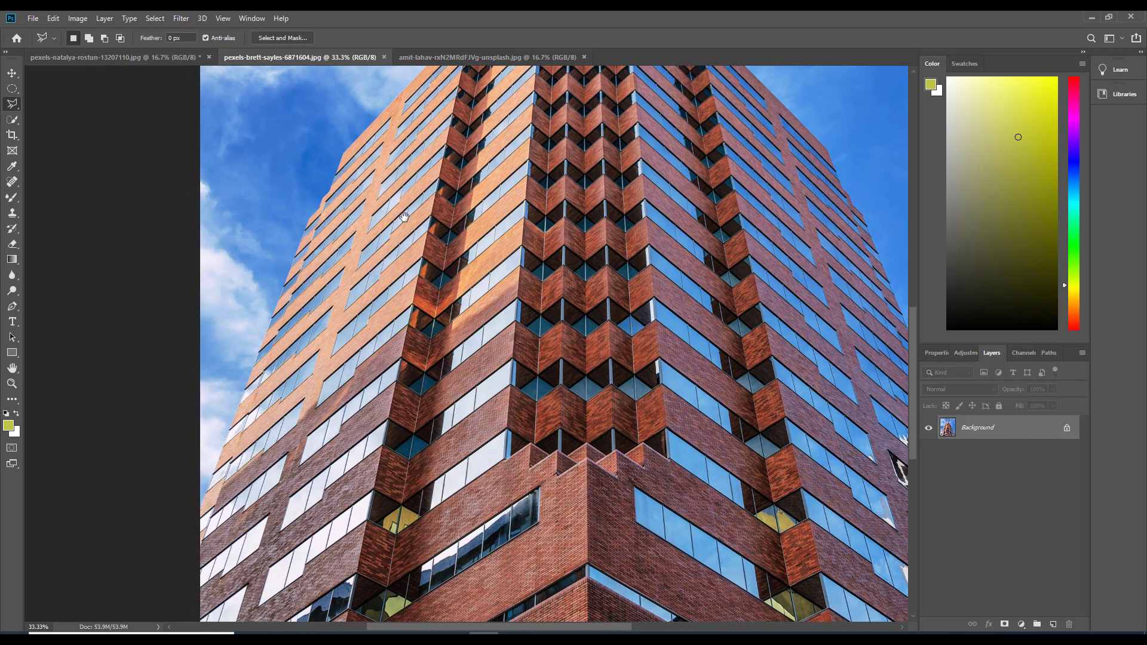
click(207, 514)
click(313, 216)
click(345, 152)
scroll(346, 153, down, 1)
click(414, 76)
drag(422, 82, 417, 475)
scroll(418, 474, up, 1)
click(407, 458)
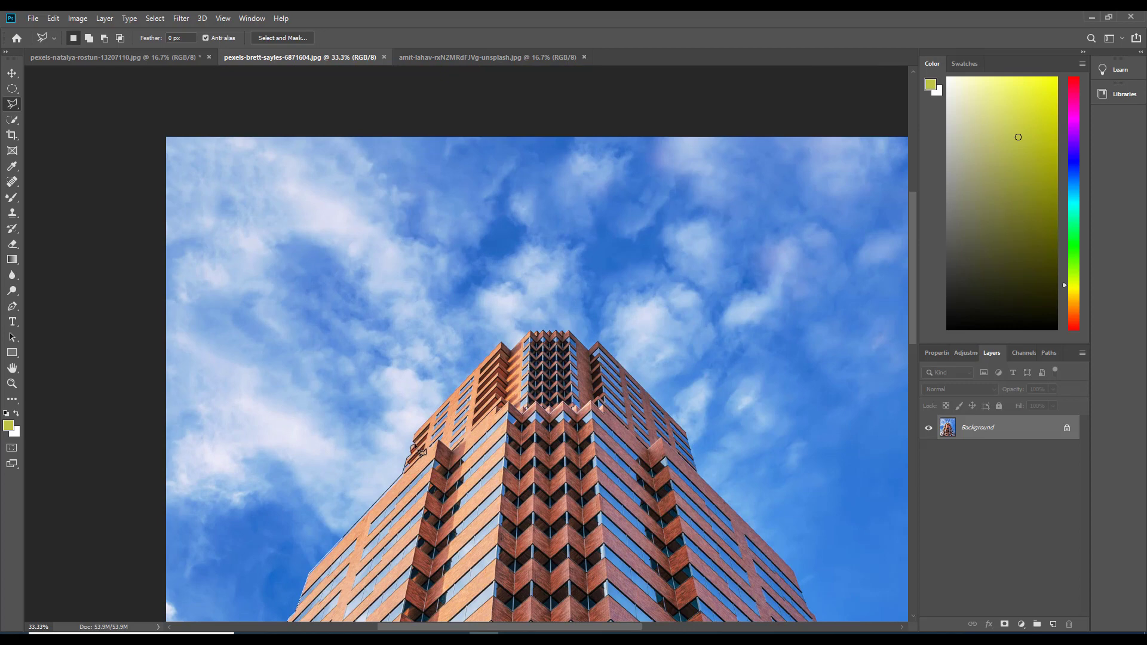
Continue the polygonal selection along the tower's stepped crown, following the zigzag roofline to the upper right corner
click(500, 341)
scroll(510, 354, up, 1)
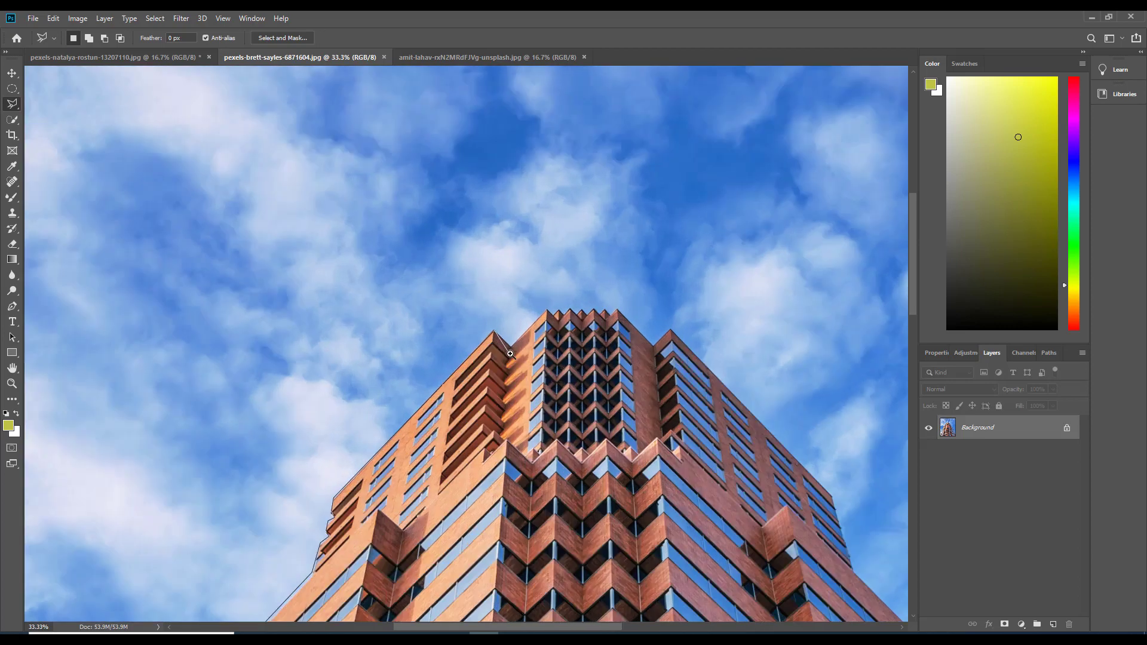
click(512, 346)
click(550, 306)
click(558, 312)
click(563, 307)
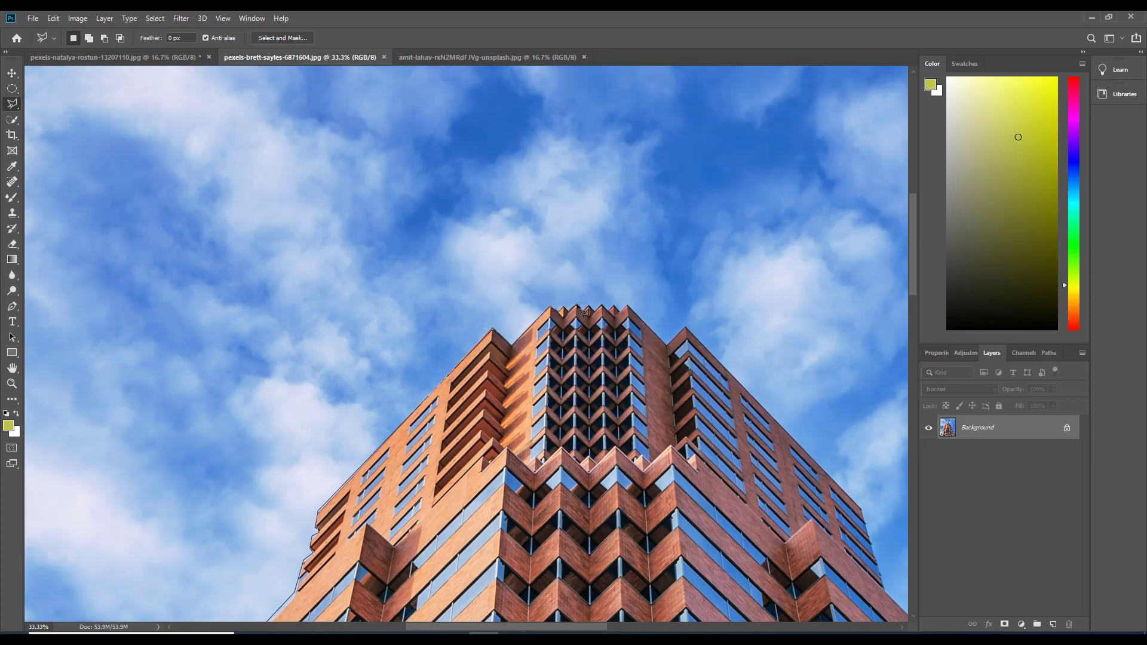
click(589, 306)
click(595, 312)
click(601, 305)
click(608, 312)
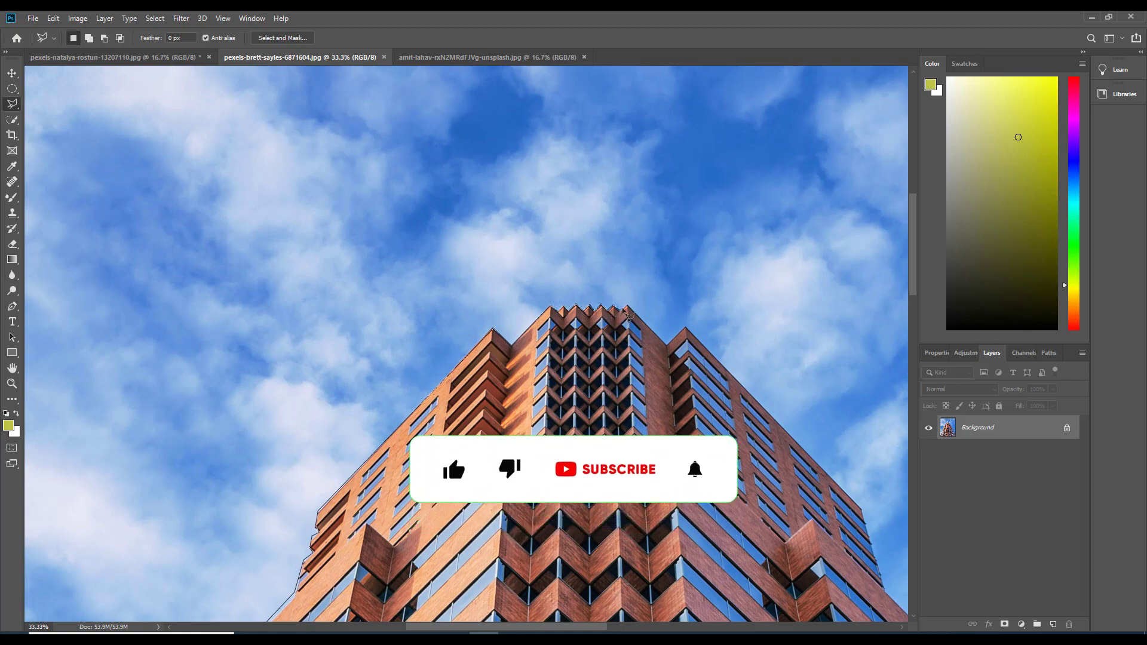
click(622, 311)
click(628, 305)
click(667, 344)
click(686, 328)
Trace the polygonal selection down the tower's right side to where the building meets the image edge
mouse_move(747, 382)
mouse_down()
mouse_move(683, 376)
mouse_move(396, 292)
mouse_up()
mouse_move(615, 528)
mouse_down()
mouse_move(695, 588)
mouse_move(544, 308)
mouse_up()
click(440, 198)
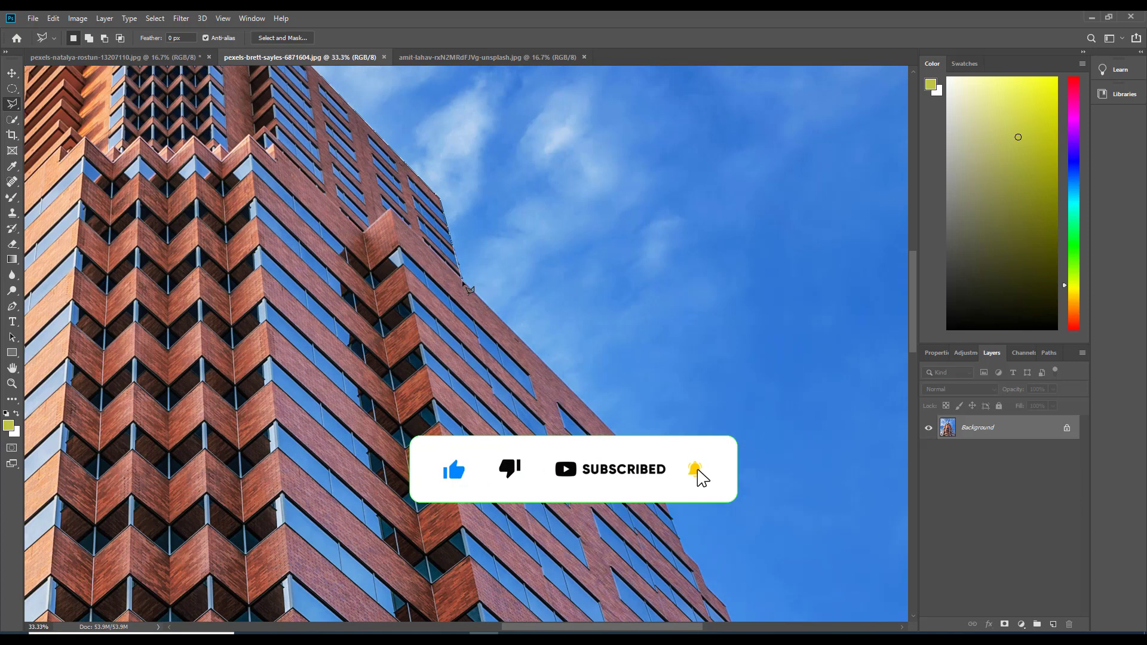
click(462, 283)
click(656, 480)
scroll(657, 480, down, 2)
drag(656, 480, 444, 227)
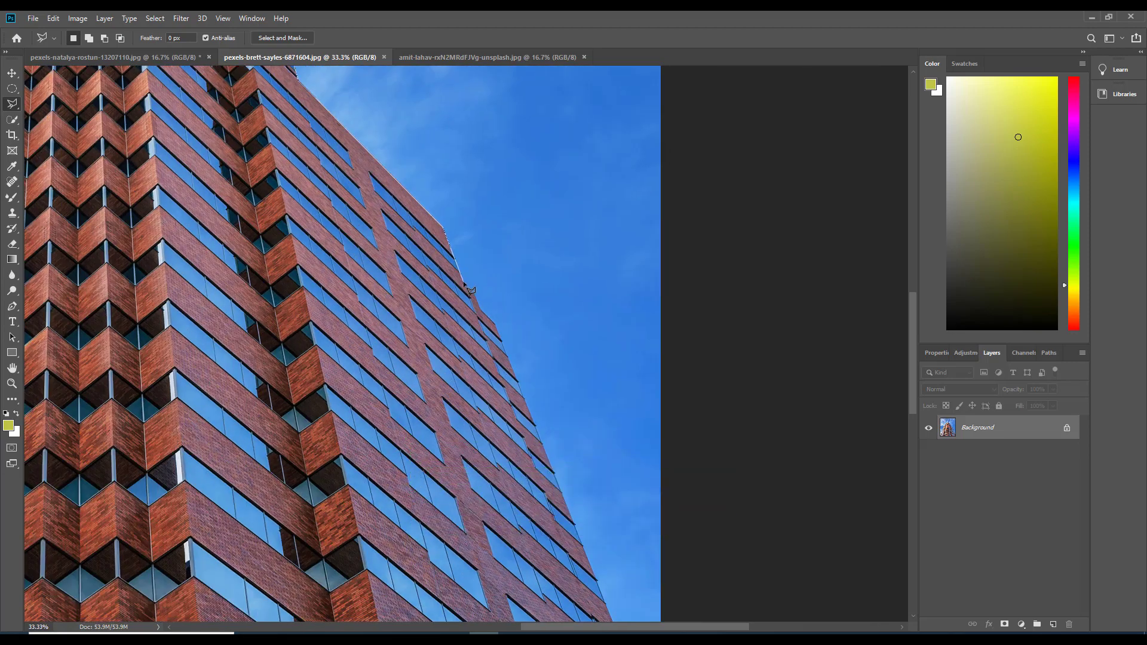
click(482, 311)
click(496, 325)
drag(634, 514, 487, 236)
click(518, 468)
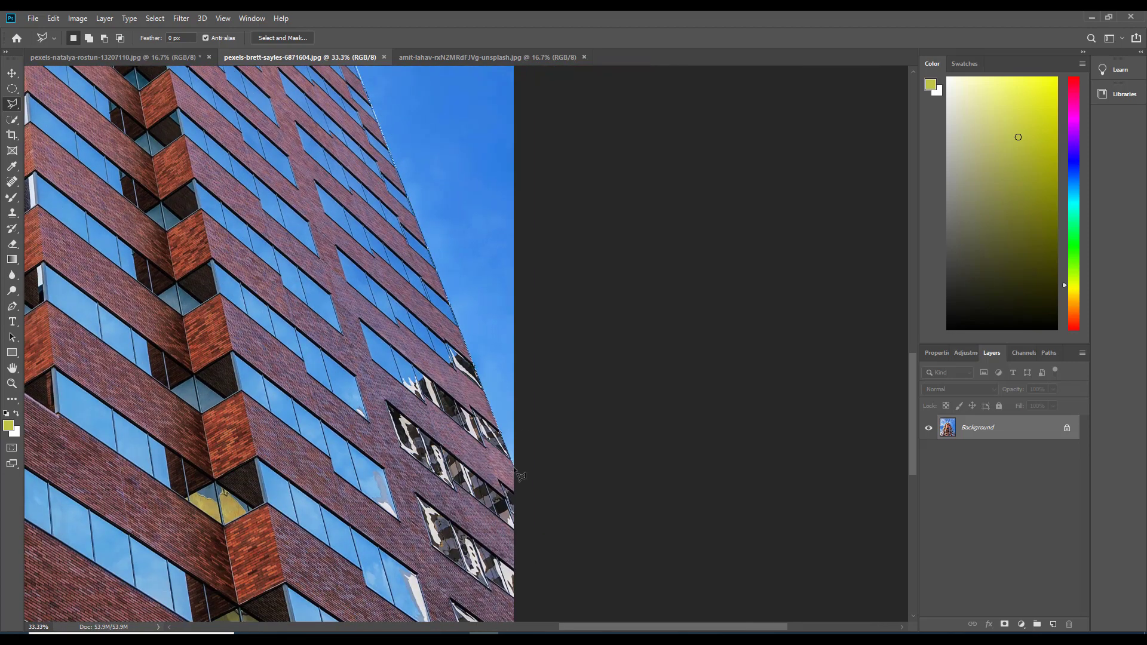
Take the selection outline around both bottom corners of the image and close it at the starting point
scroll(518, 468, down, 5)
scroll(431, 199, up, 1)
key(ctrl+0)
click(666, 589)
click(270, 587)
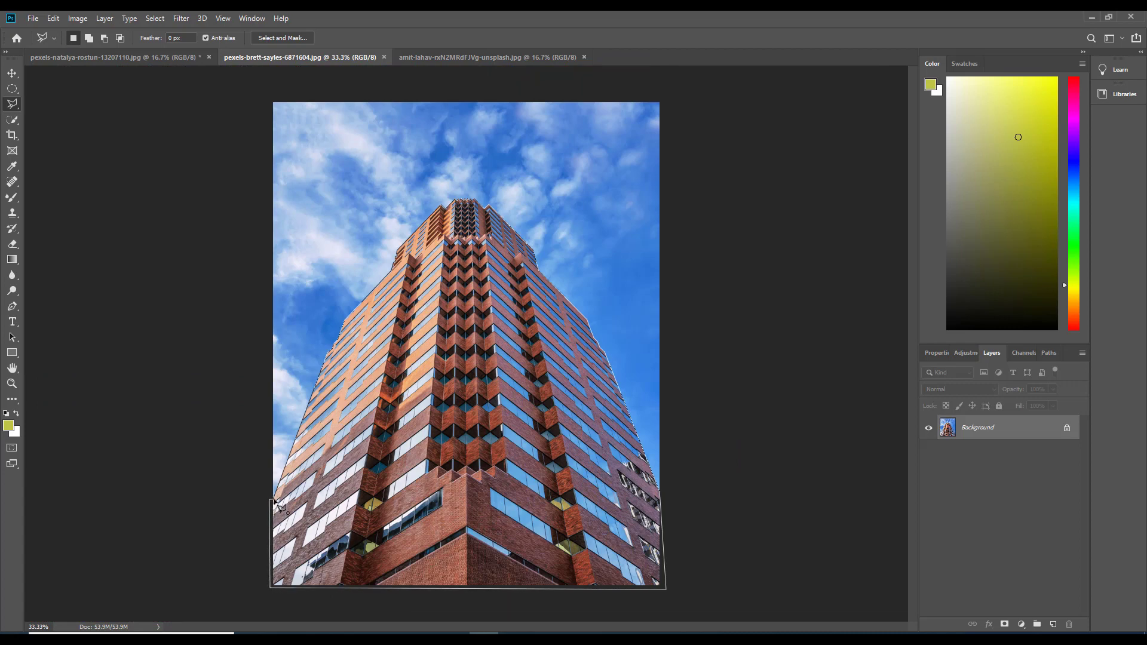
scroll(278, 505, up, 4)
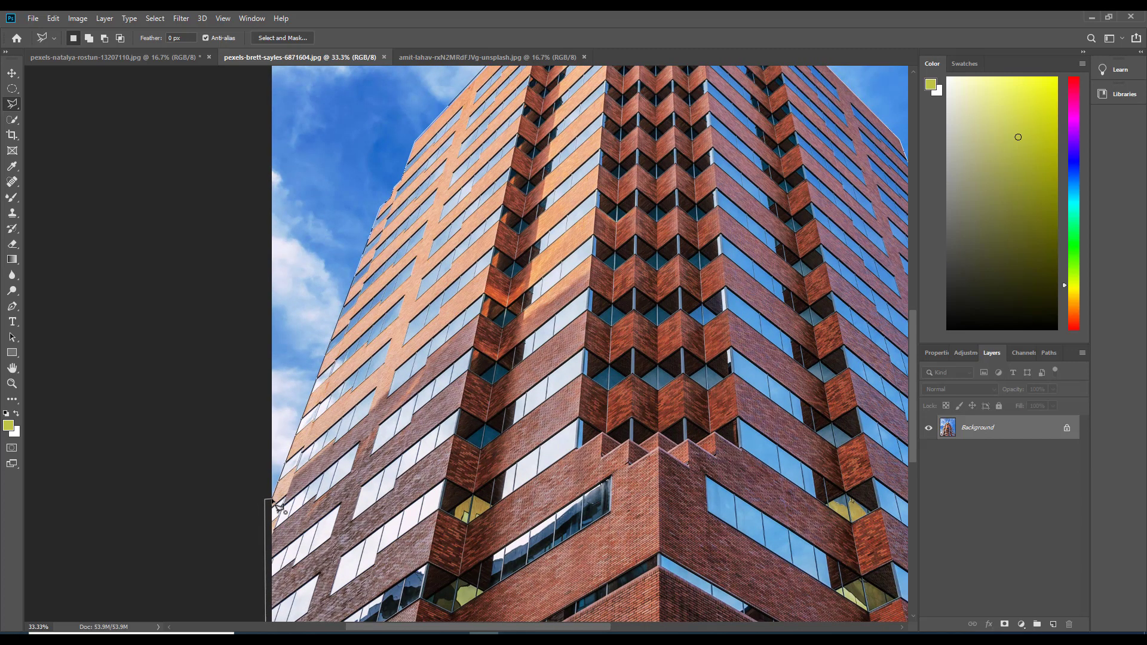
click(275, 502)
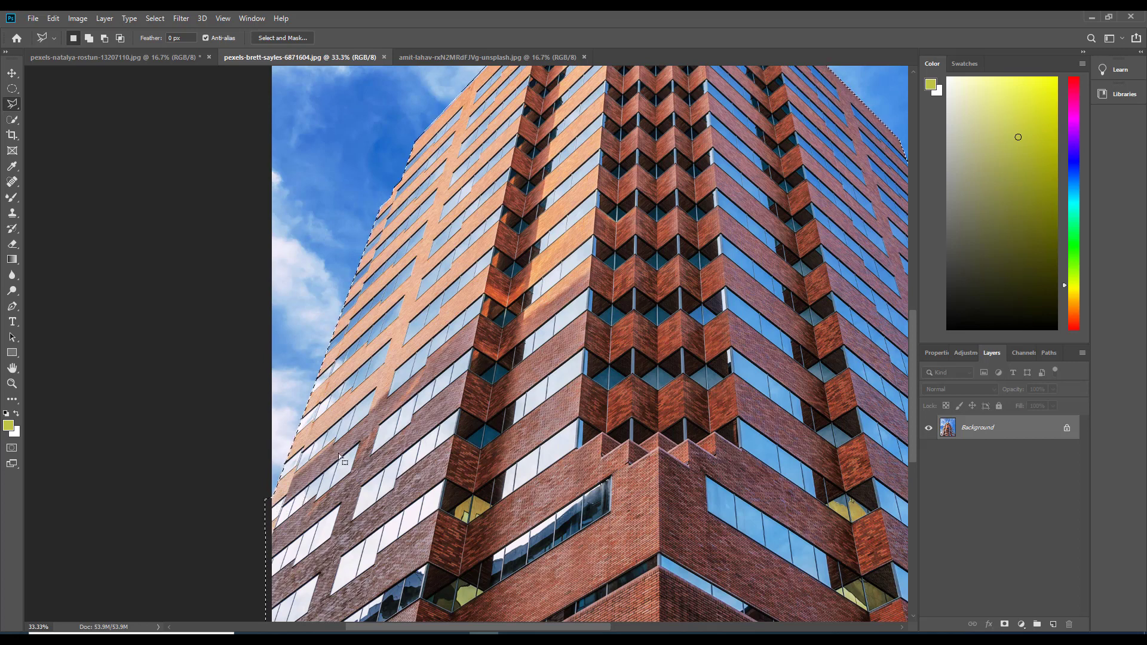
Add a layer mask from the tower selection to hide the sky
key(ctrl+minus)
key(ctrl+minus)
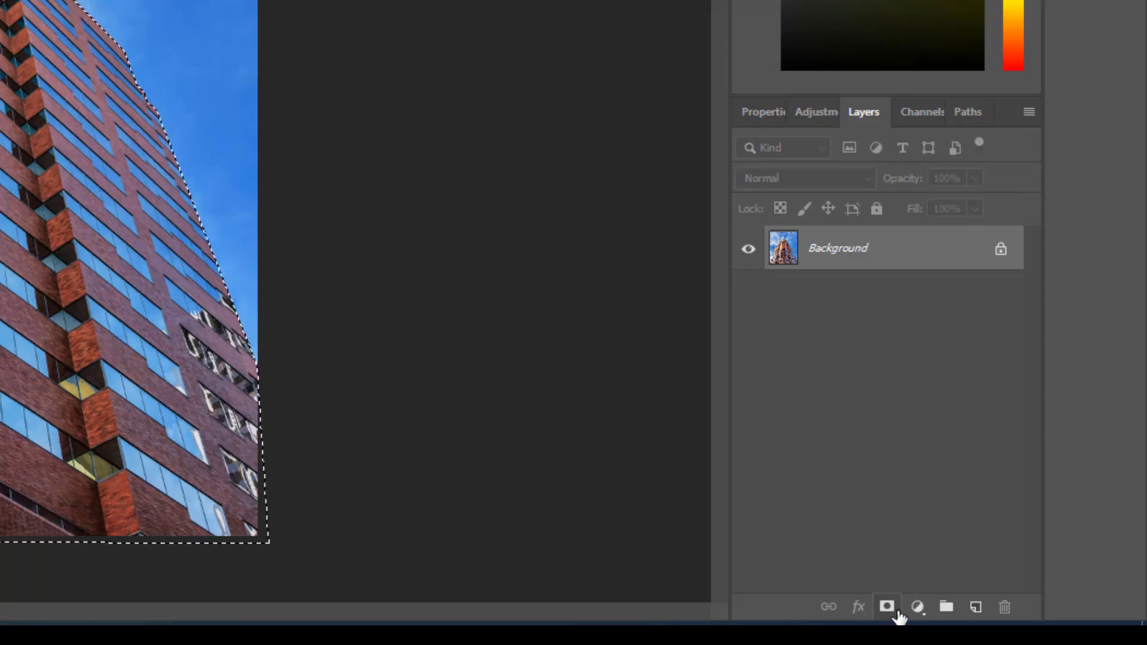
click(888, 607)
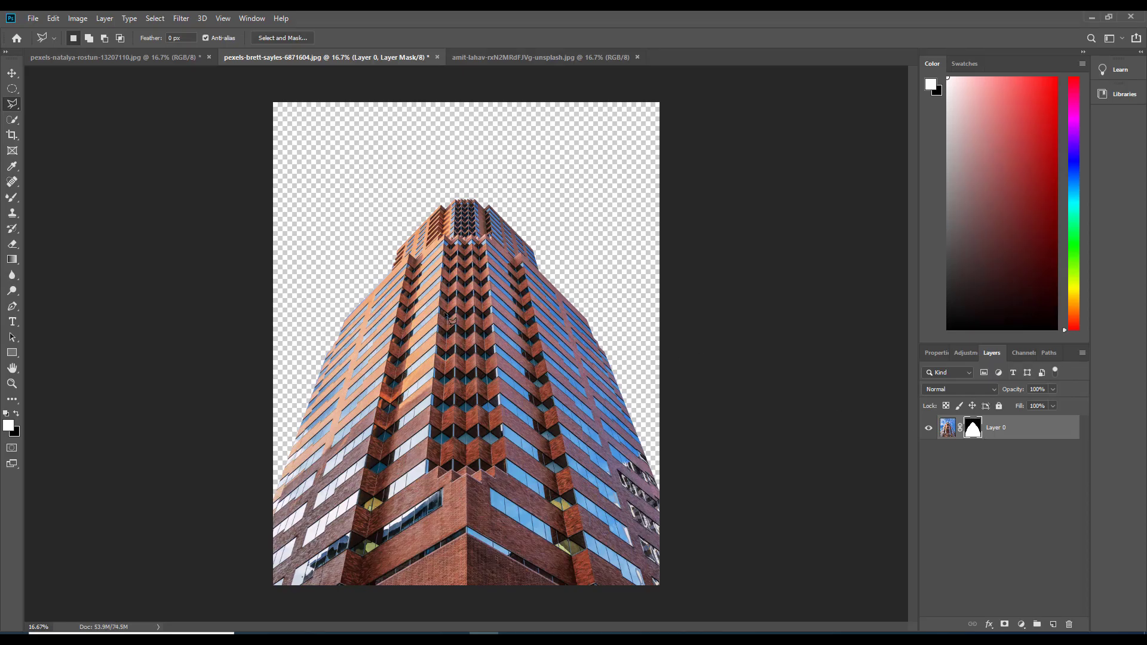
Invert the layer mask to show the sky instead of the tower, and invert it back
key(ctrl+i)
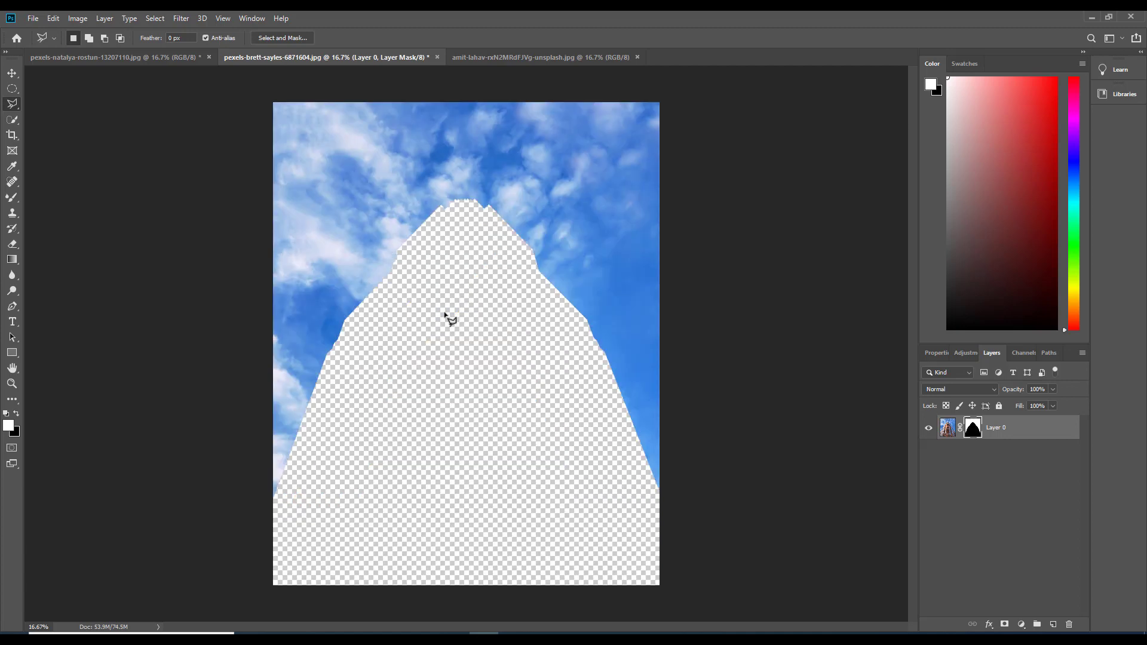
key(ctrl+i)
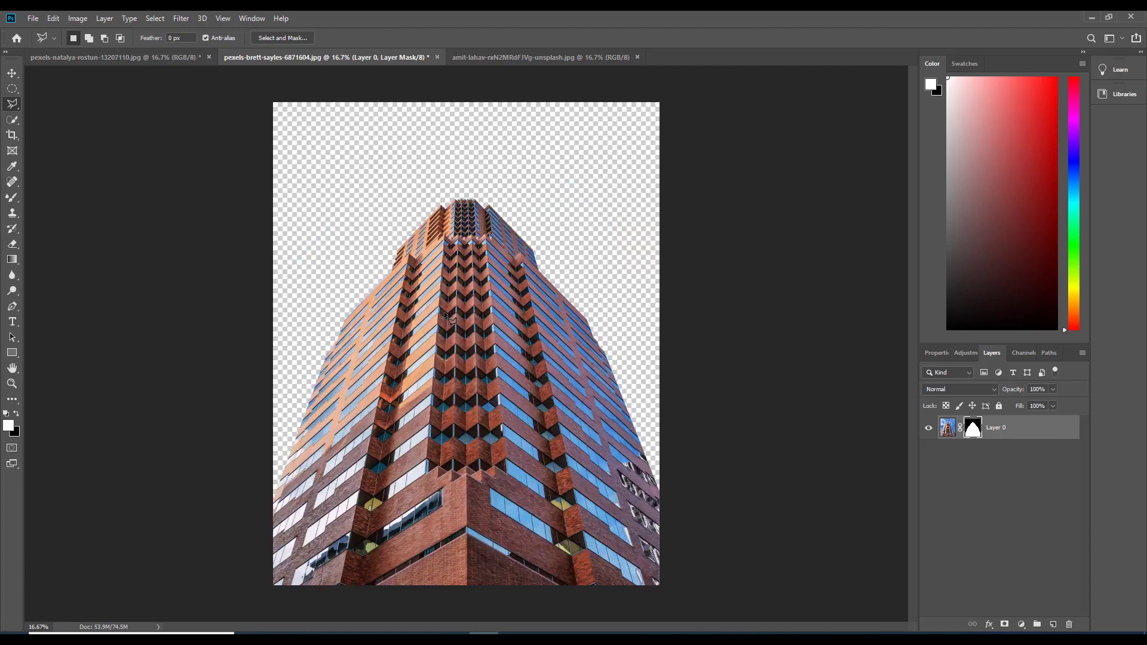
key(ctrl+i)
key(ctrl+i)
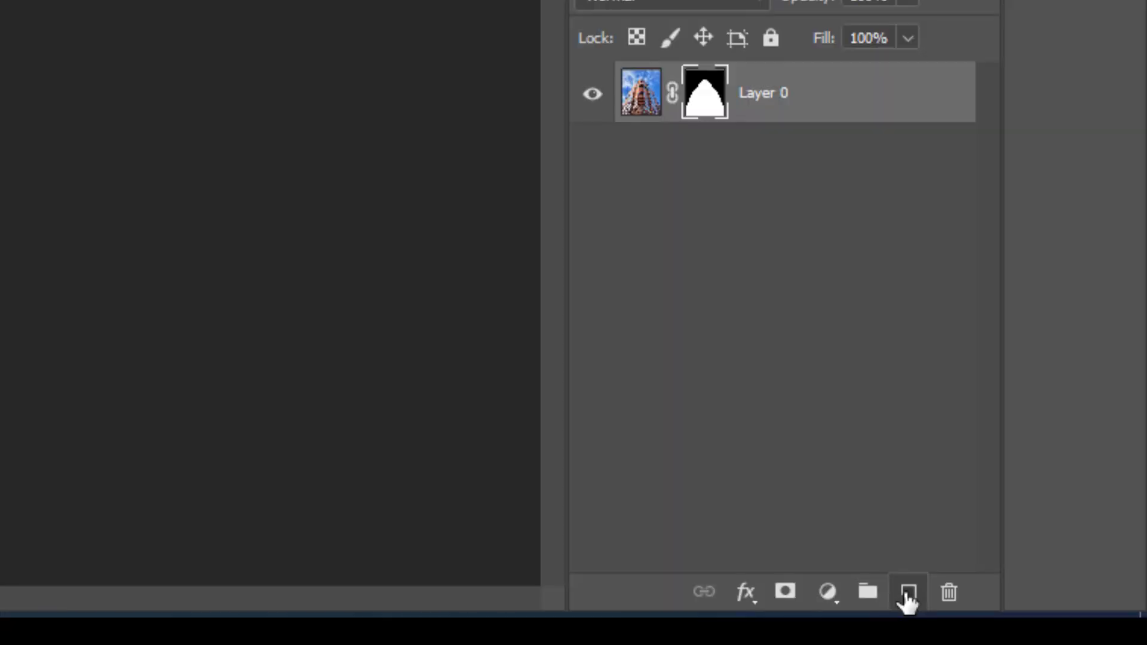
Add a new layer beneath the masked tower layer and fill it with blue #2186ed
click(1052, 624)
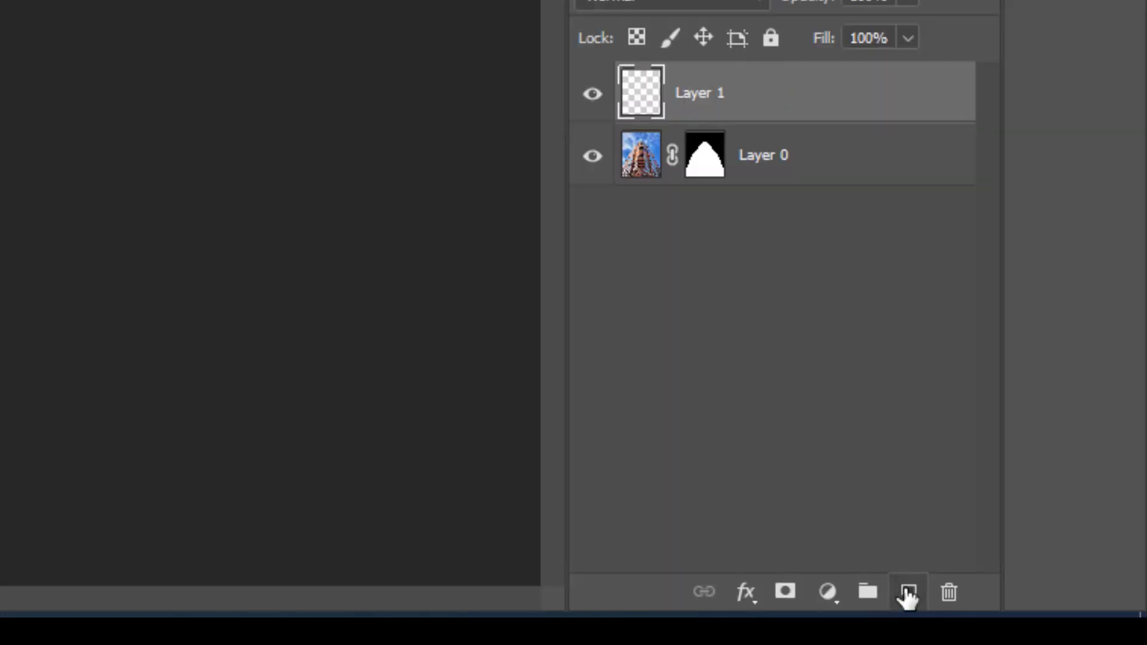
drag(765, 103, 728, 170)
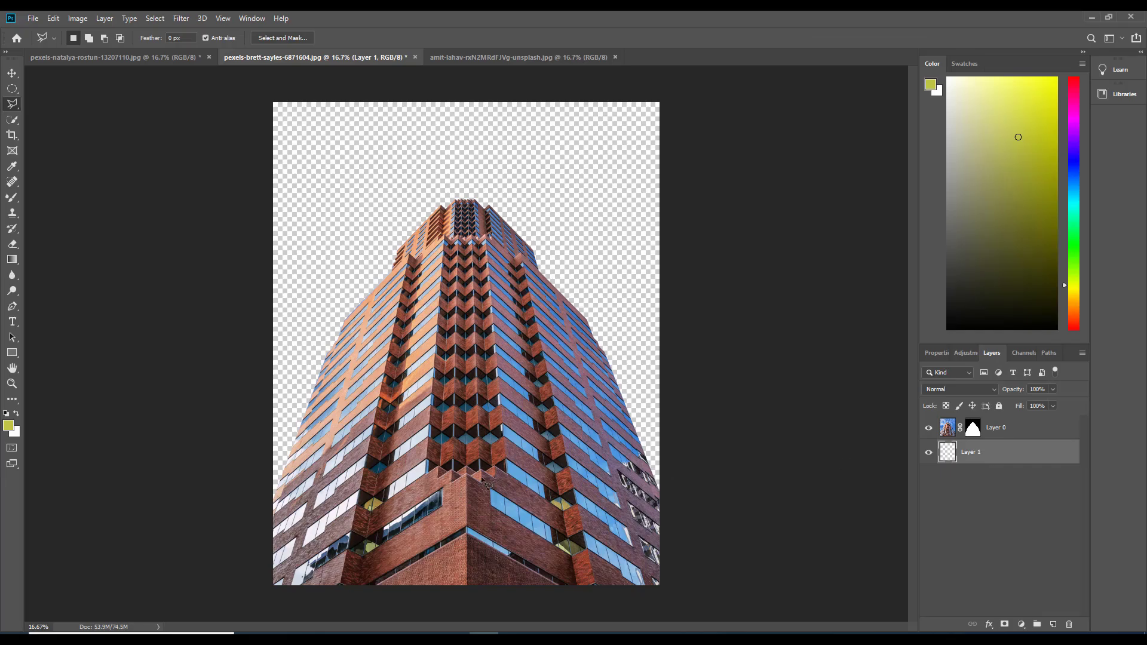
click(10, 426)
drag(581, 207, 580, 224)
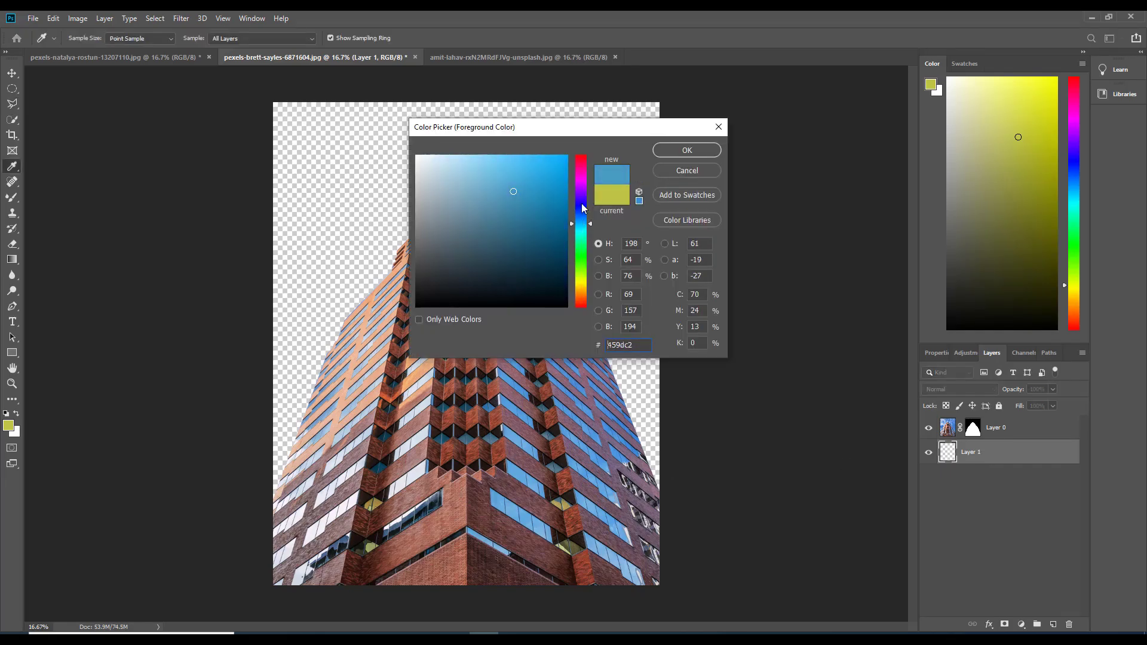
click(535, 174)
drag(535, 173, 547, 170)
click(582, 216)
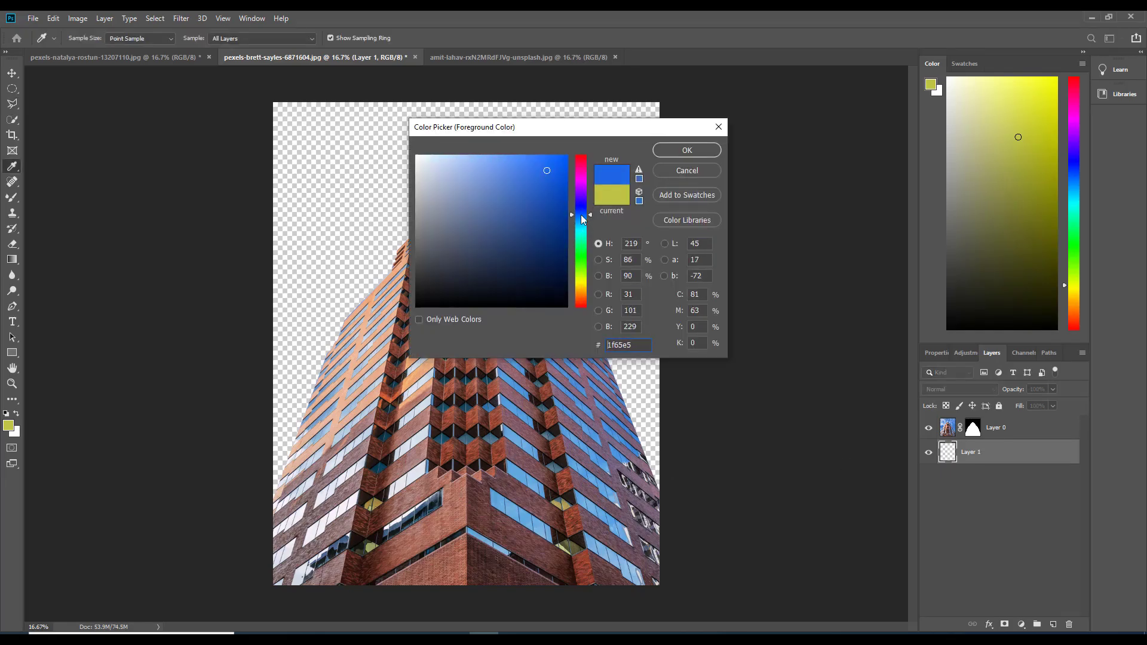
drag(581, 217, 582, 220)
click(546, 165)
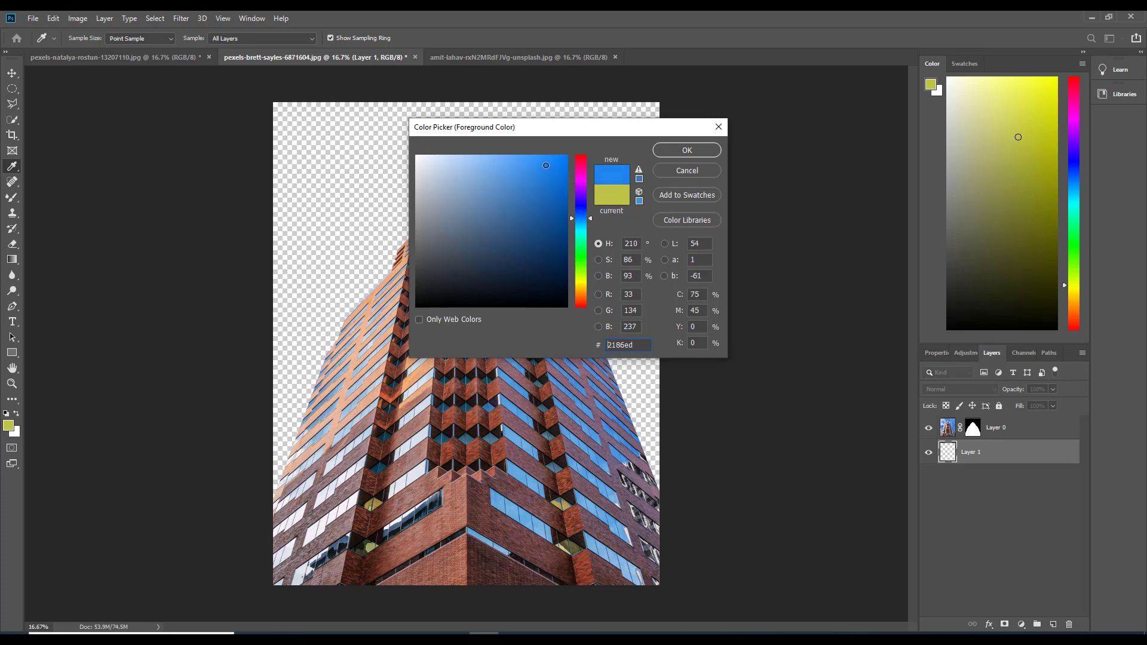
click(694, 153)
key(l)
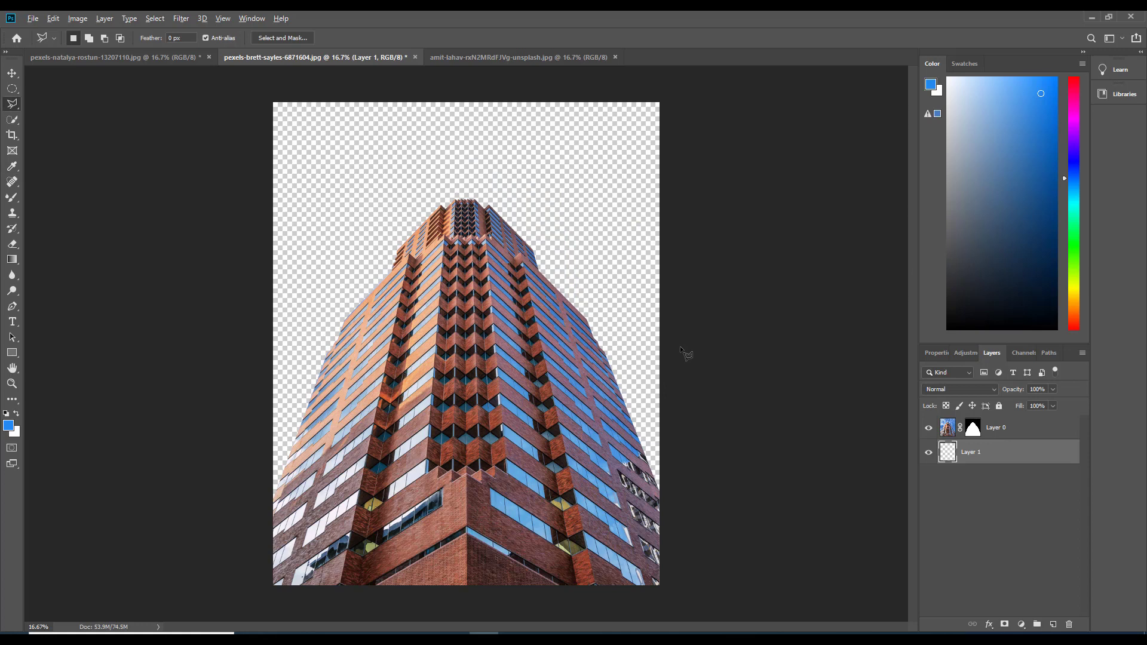
key(alt+BackSpace)
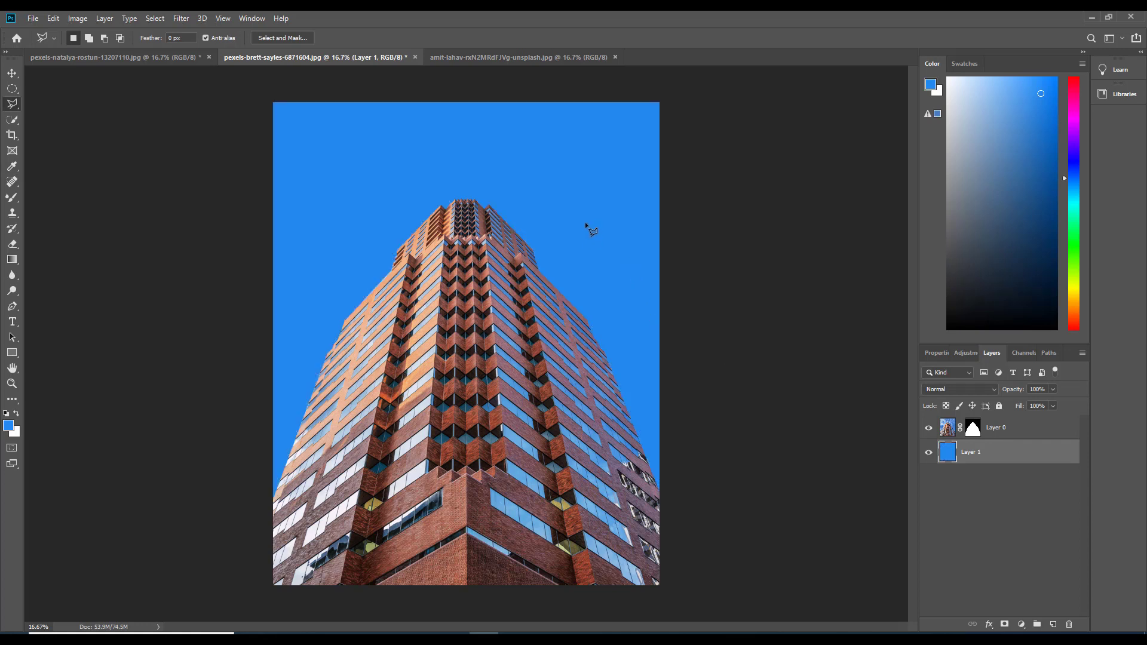
Toggle the visibility of the tower and blue layers to compare them, and select the tower layer
click(929, 429)
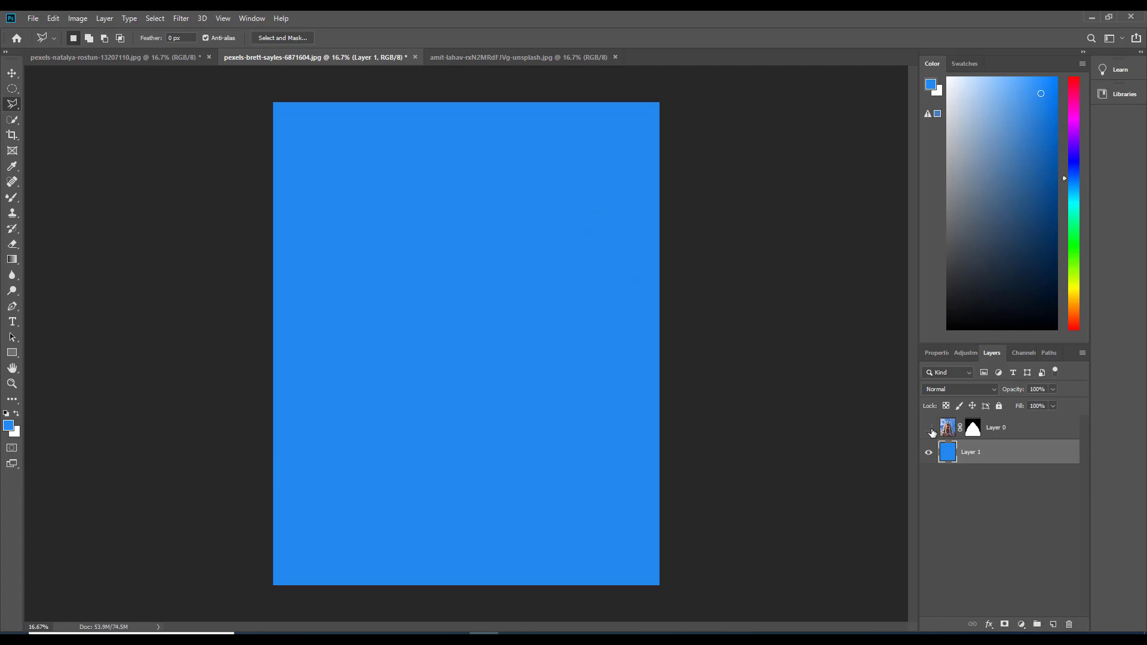
click(929, 452)
click(928, 452)
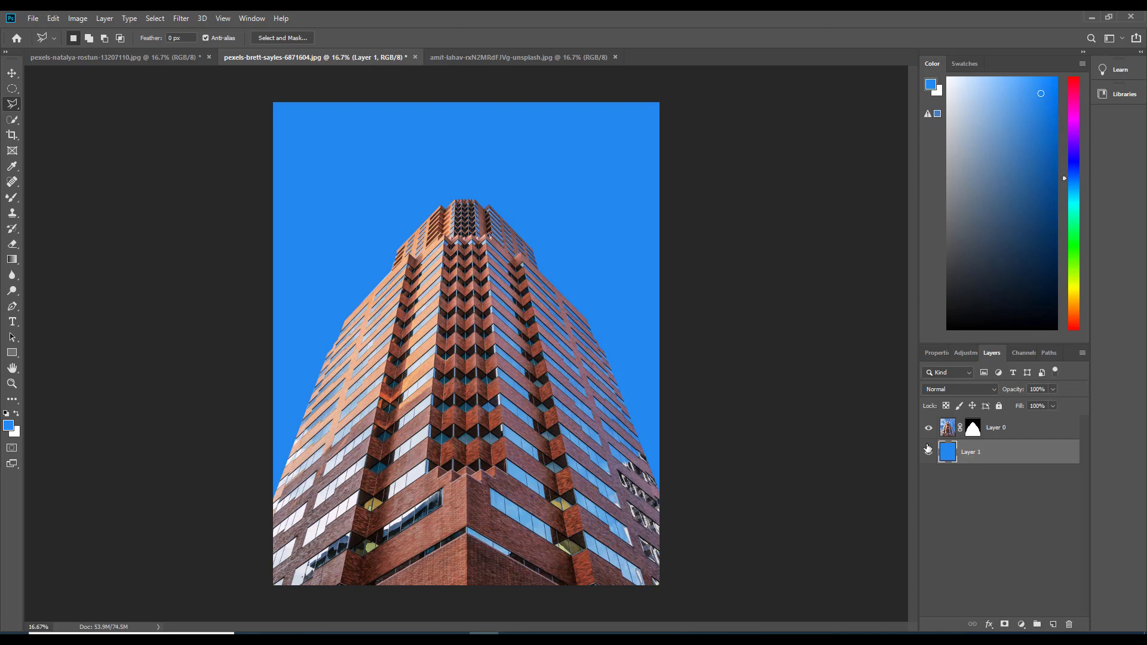
click(947, 427)
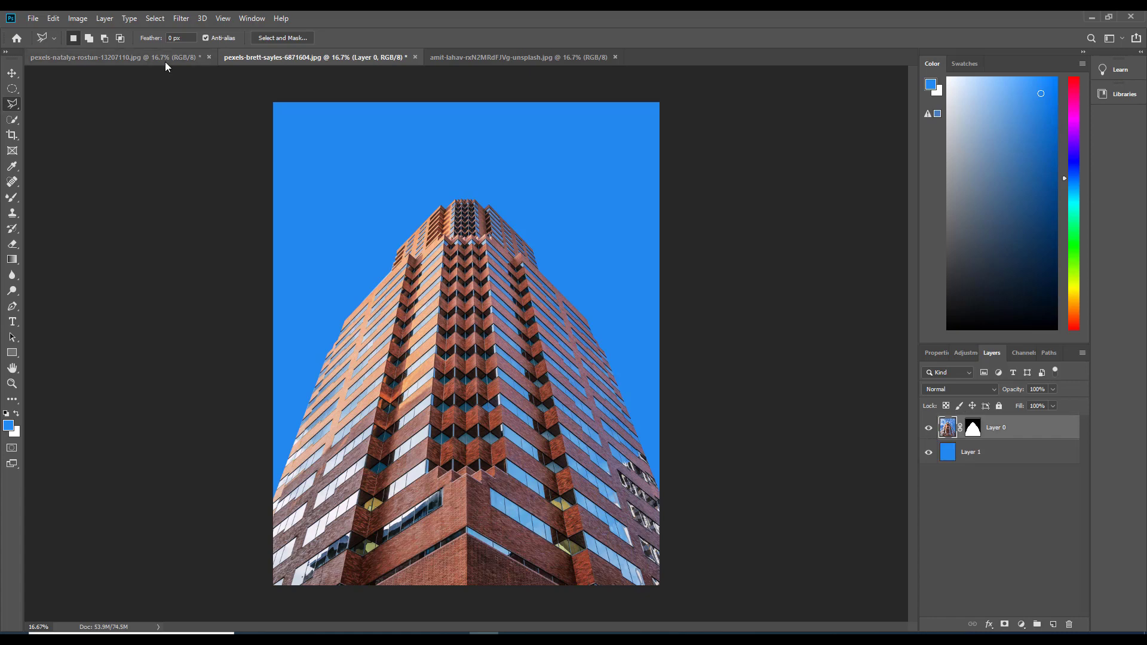
Select the beige tower in its photo with the Magnetic Lasso, and try subtracting a patch of its windows before undoing that
right_click(16, 103)
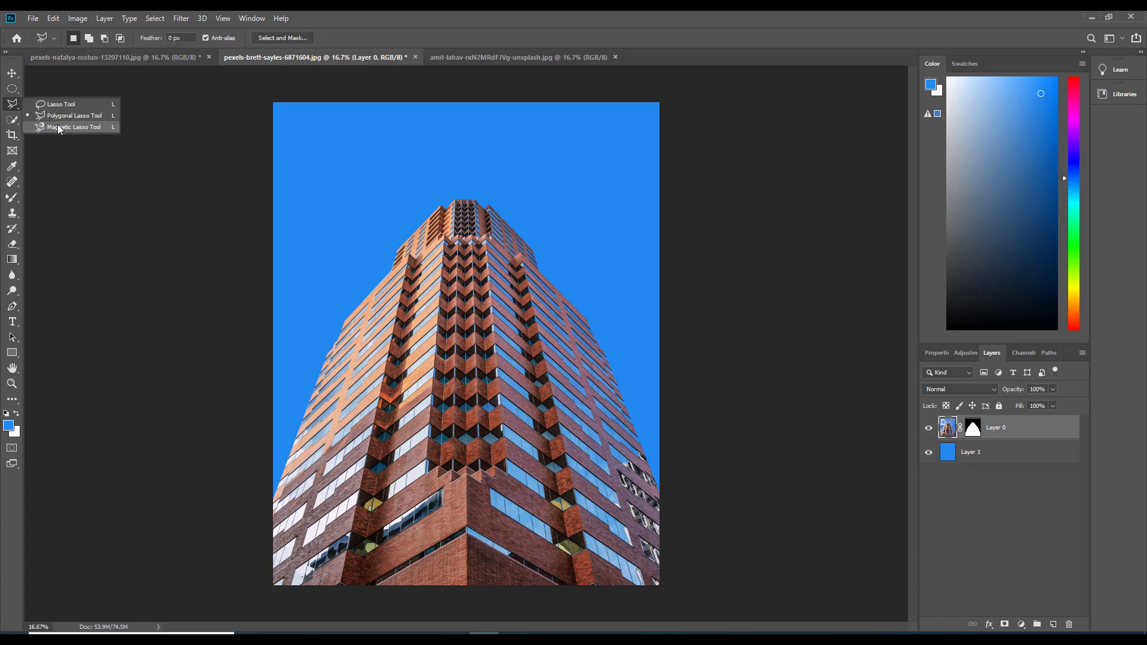
click(58, 127)
click(110, 57)
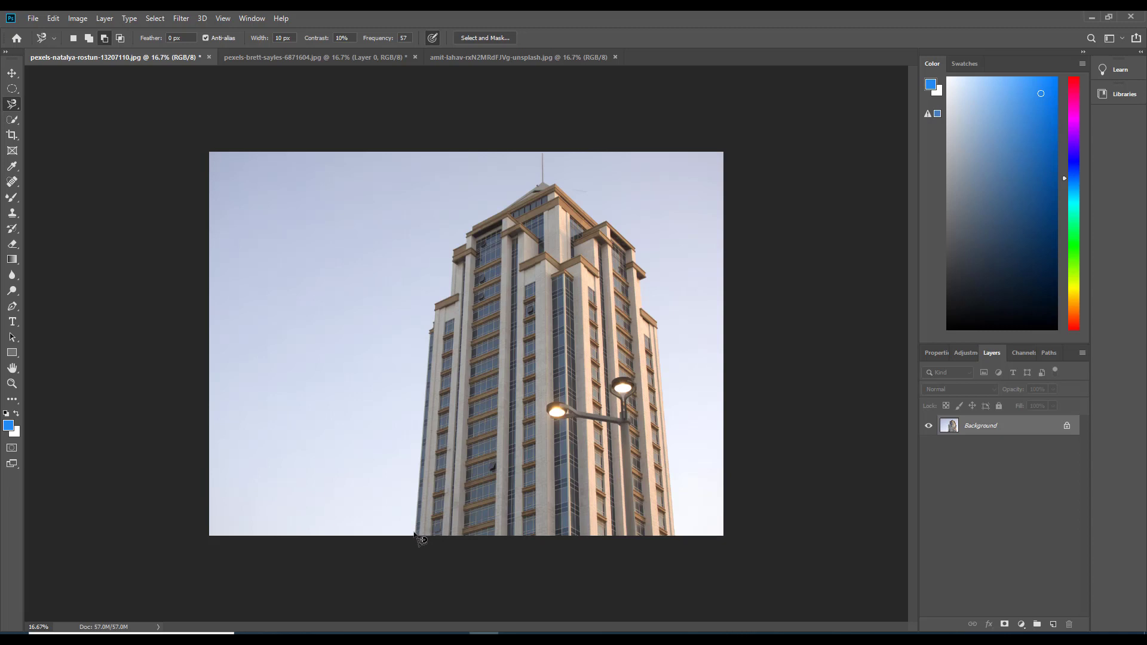
key(ctrl+plus)
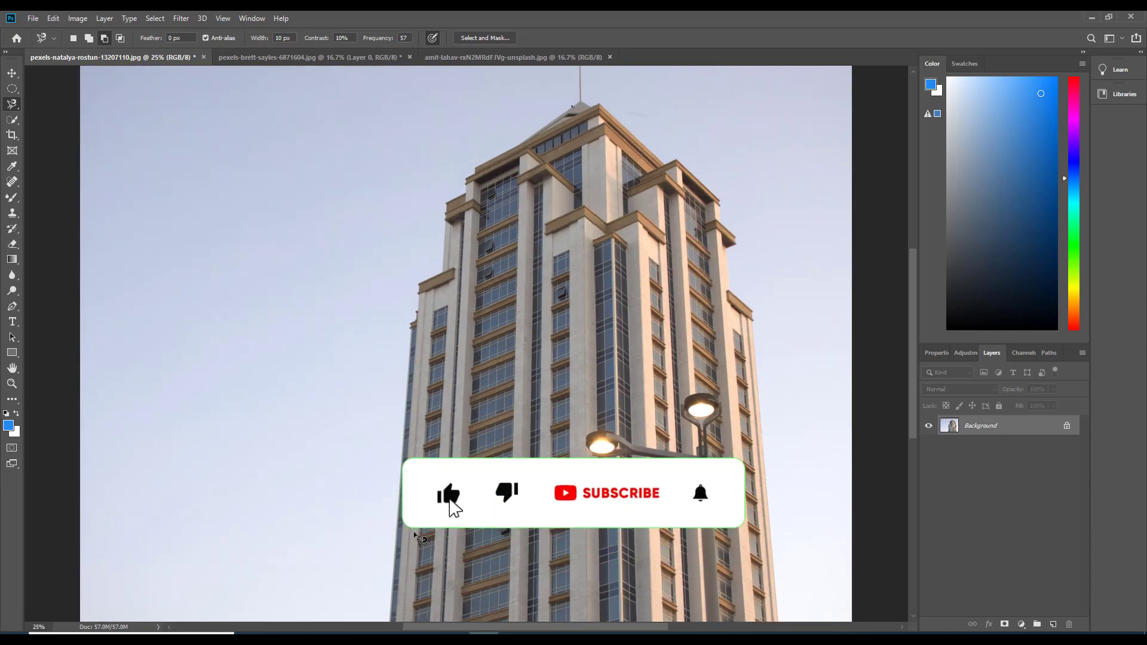
scroll(387, 570, down, 2)
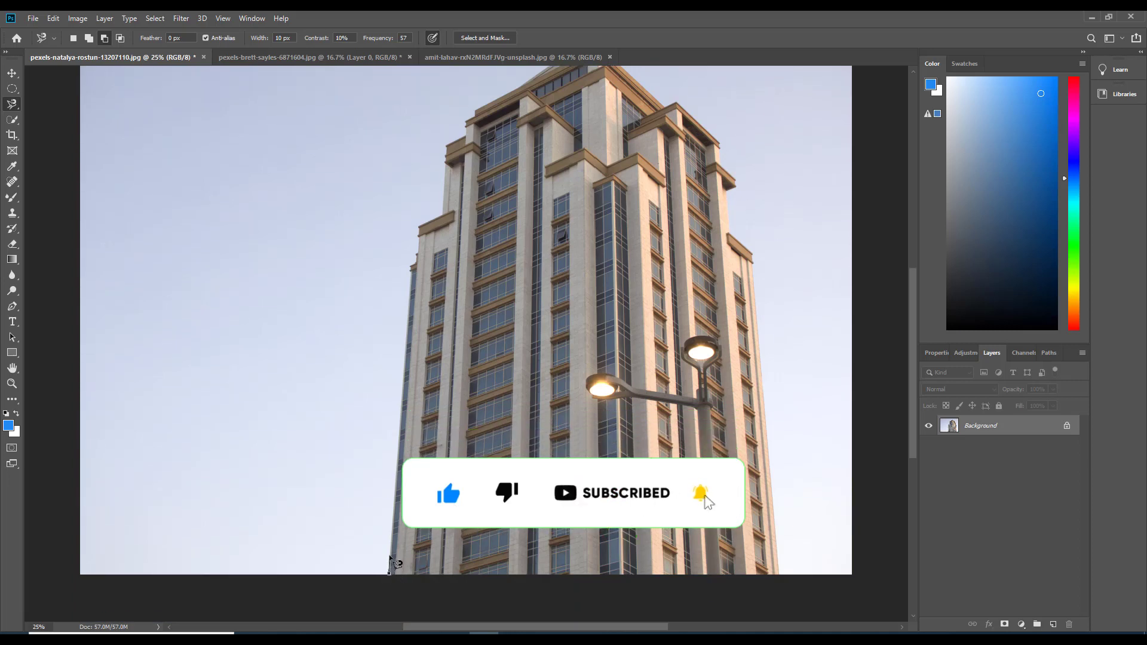
click(389, 571)
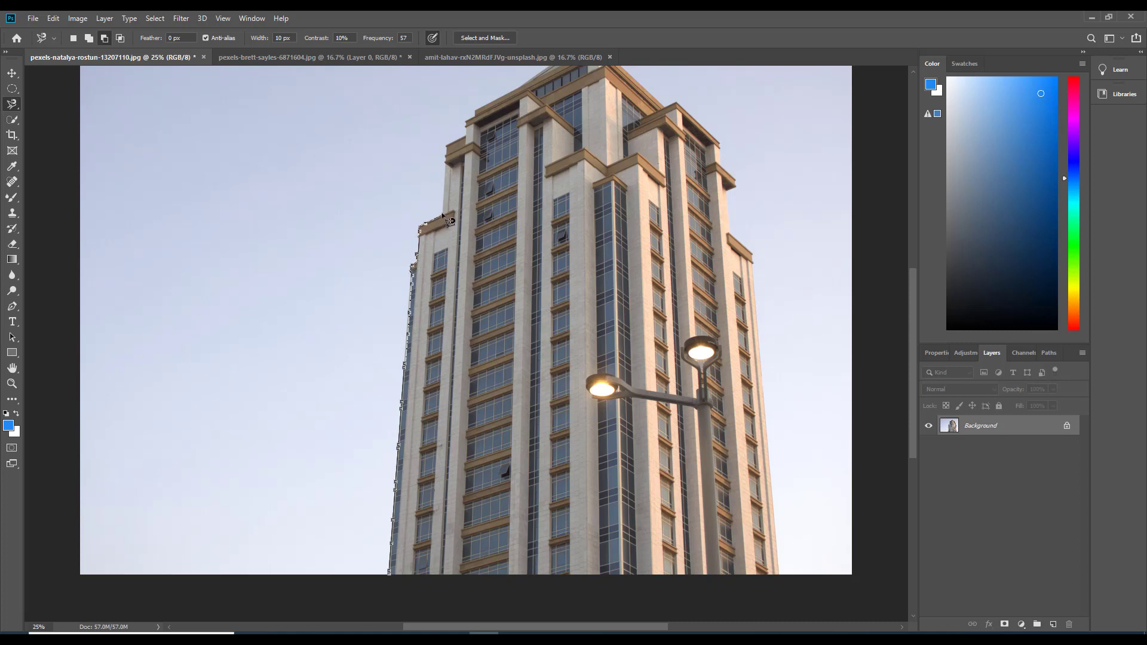
key(ctrl+minus)
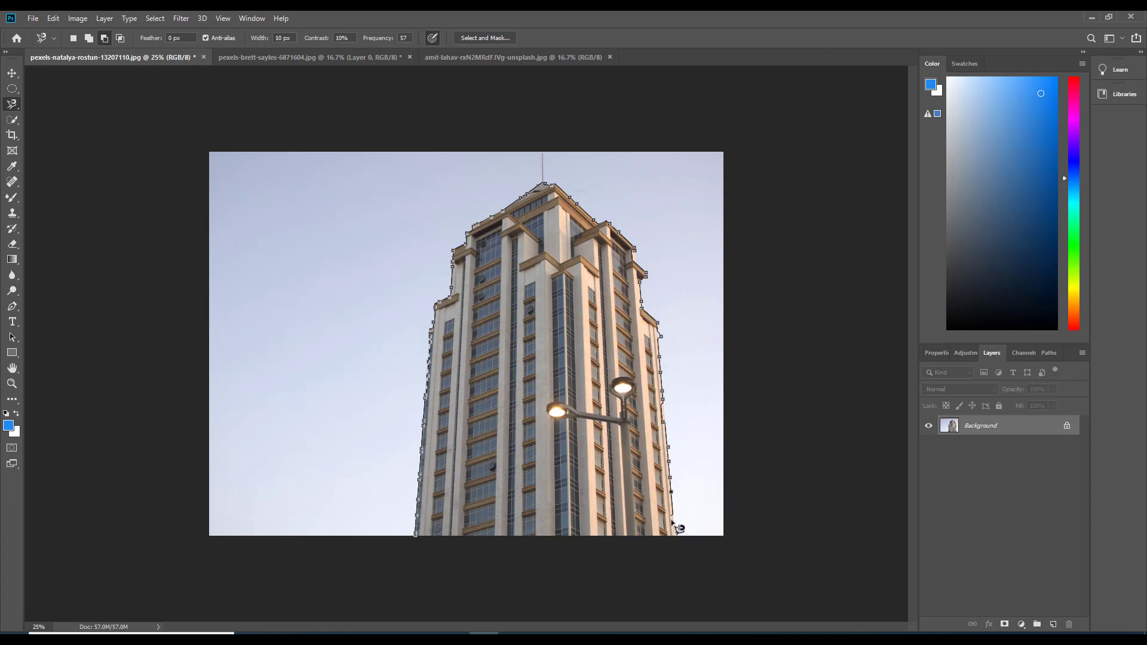
double_click(680, 543)
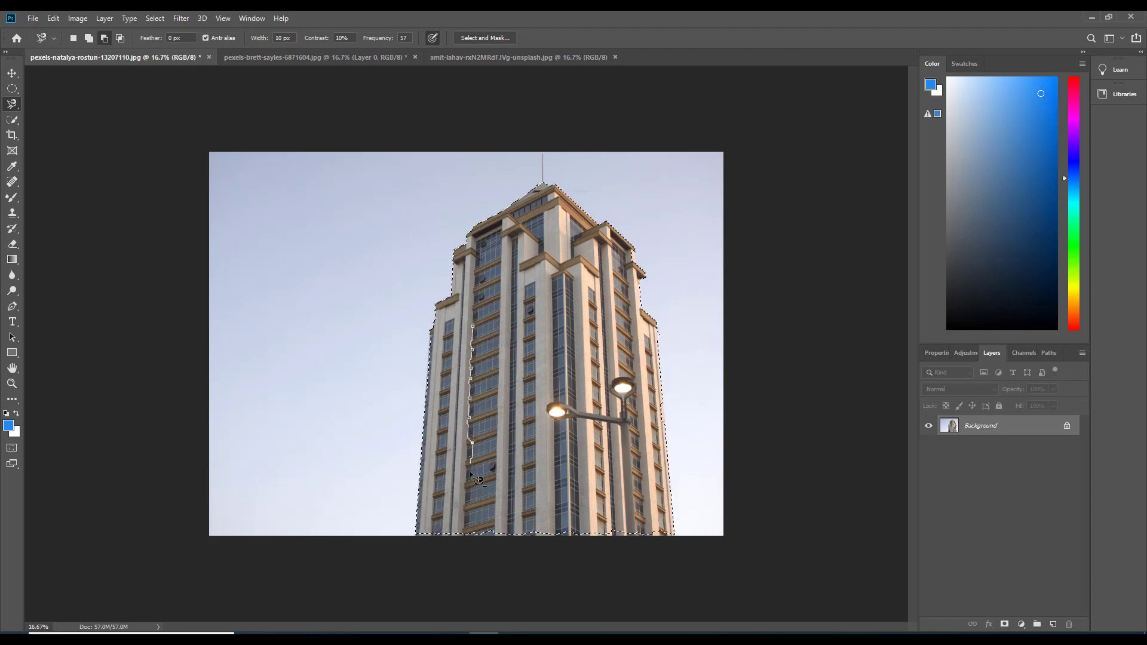
click(481, 357)
key(ctrl+z)
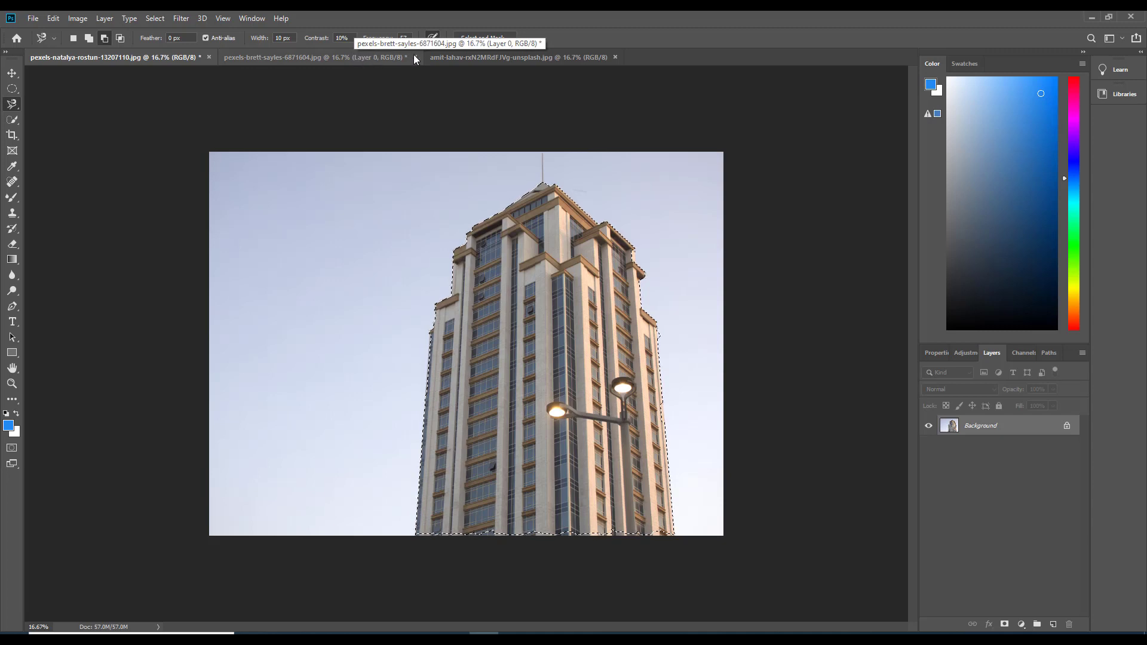
Trace around the whole apple, including its stem, with the Magnetic Lasso in the apple photo to select it
click(392, 58)
click(466, 60)
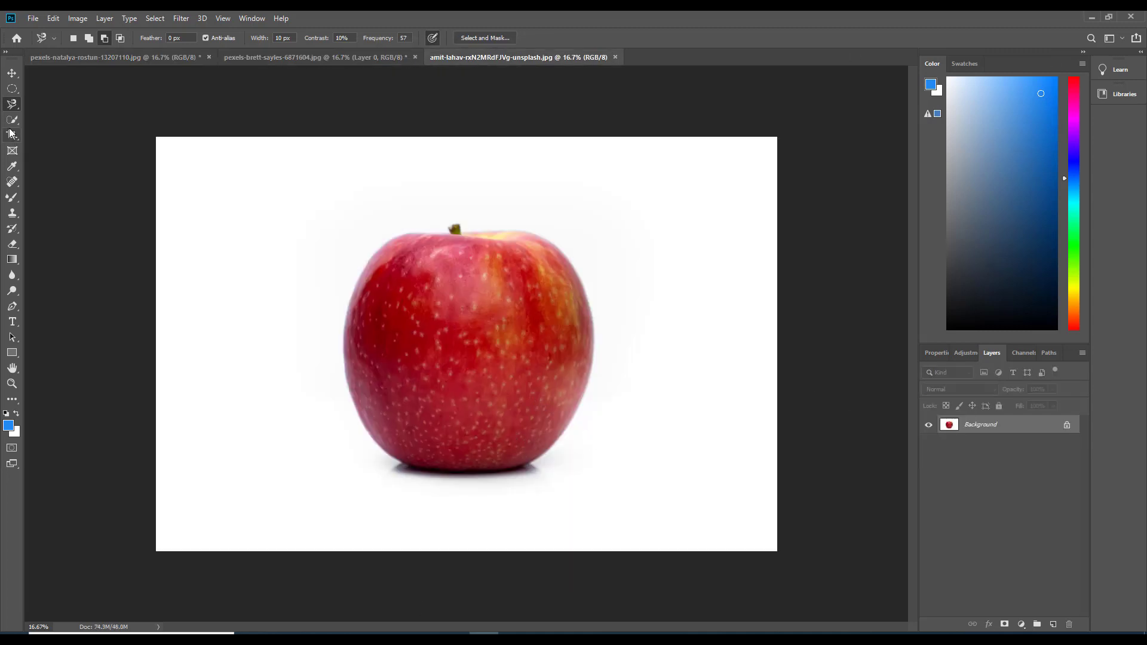
right_click(17, 106)
click(58, 126)
key(ctrl+plus)
key(ctrl+plus)
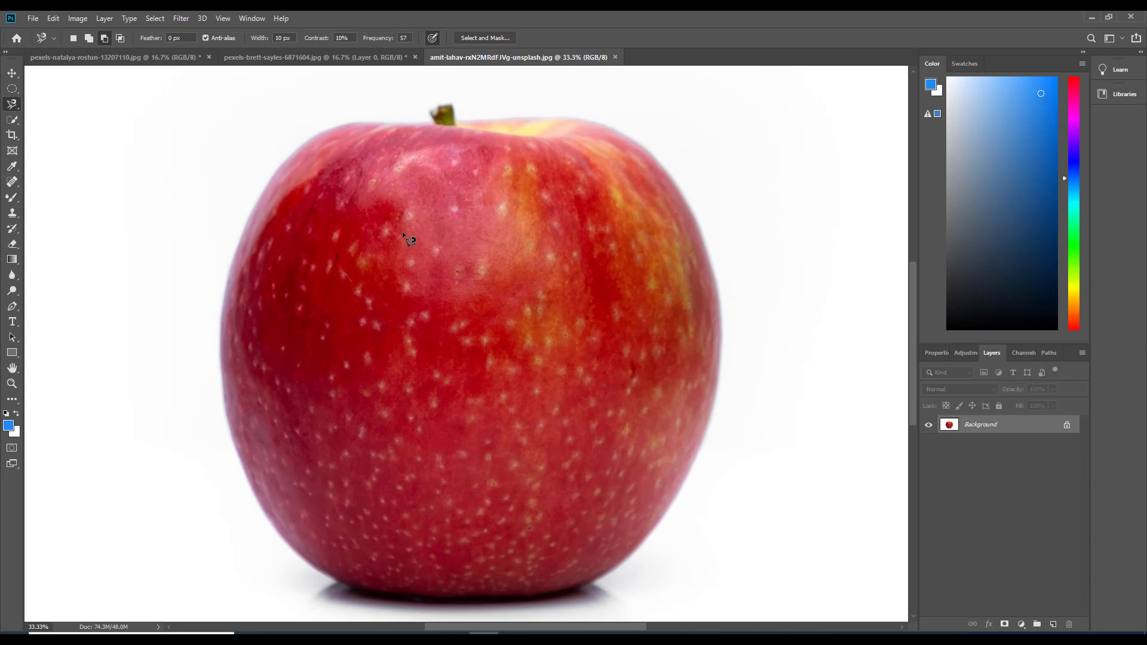
click(362, 122)
mouse_move(228, 423)
mouse_down()
mouse_move(265, 525)
mouse_move(311, 584)
mouse_move(363, 601)
mouse_move(451, 601)
mouse_move(363, 608)
mouse_move(346, 605)
mouse_move(578, 590)
mouse_move(626, 562)
mouse_move(678, 485)
mouse_up()
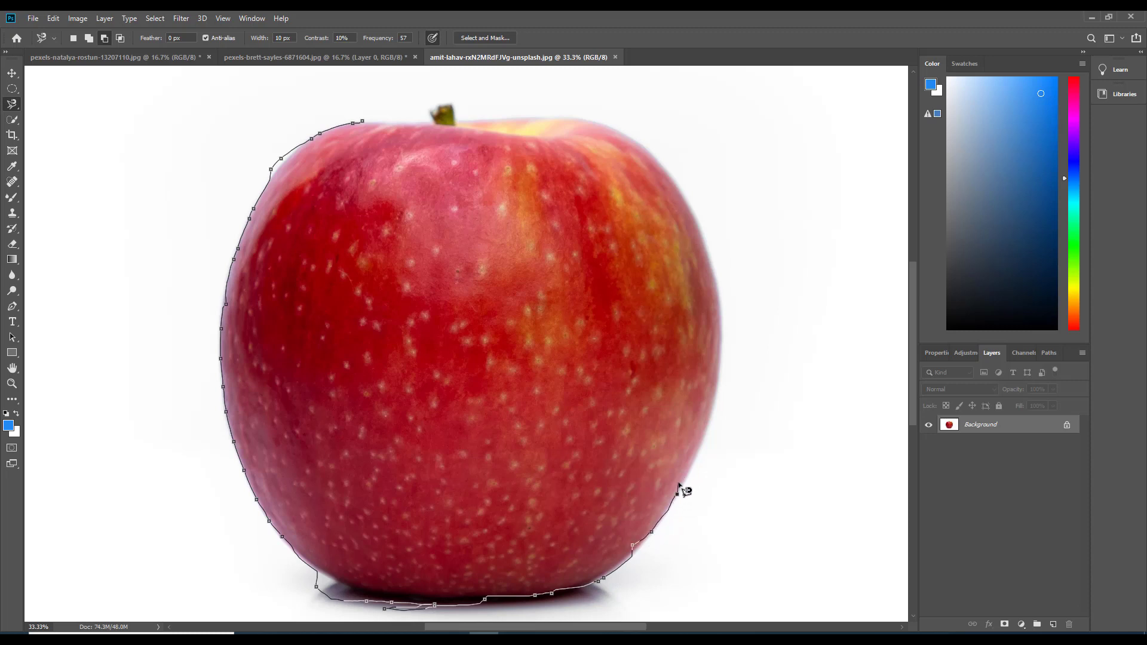
drag(505, 397, 350, 374)
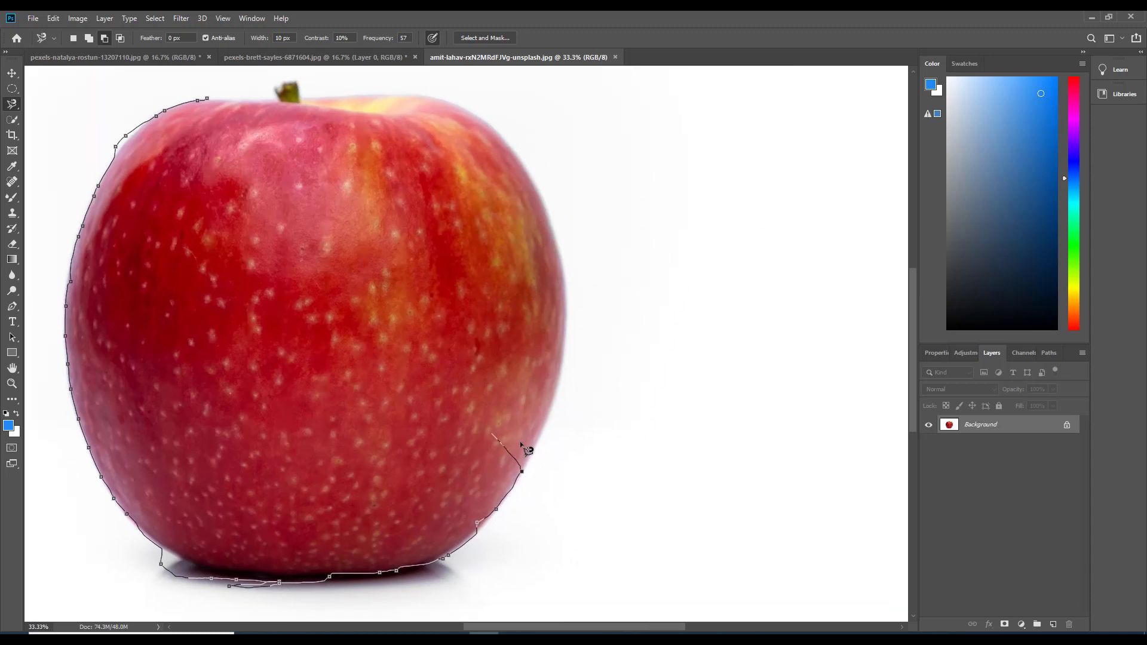
mouse_move(525, 448)
mouse_down()
mouse_move(553, 408)
mouse_move(563, 360)
mouse_move(560, 248)
mouse_move(494, 127)
mouse_move(406, 92)
mouse_move(298, 96)
mouse_move(293, 82)
mouse_move(273, 86)
mouse_move(279, 99)
mouse_move(207, 98)
mouse_up()
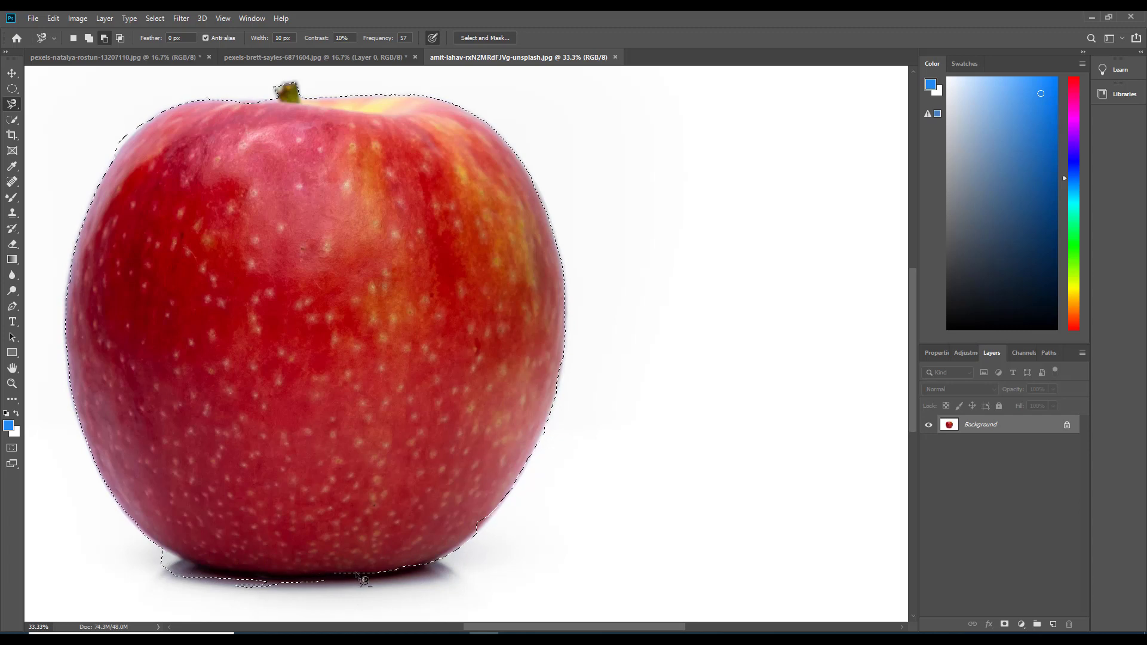
Subtract the shadow beneath the apple from the selection with the freehand Lasso along the apple's bottom edge
right_click(10, 105)
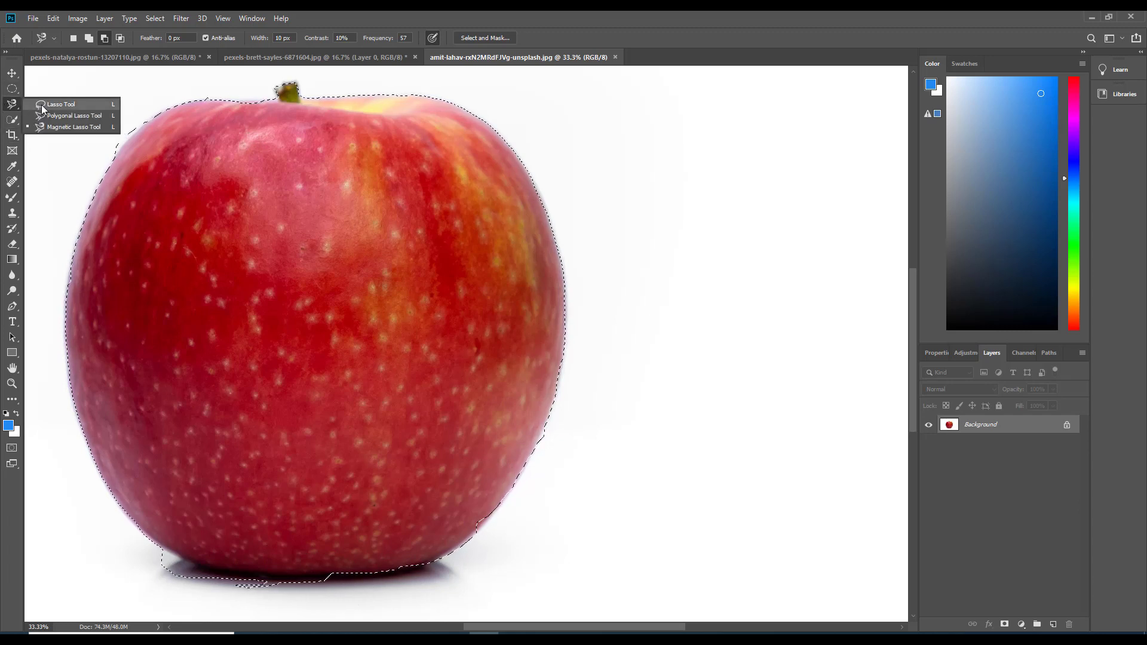
click(42, 106)
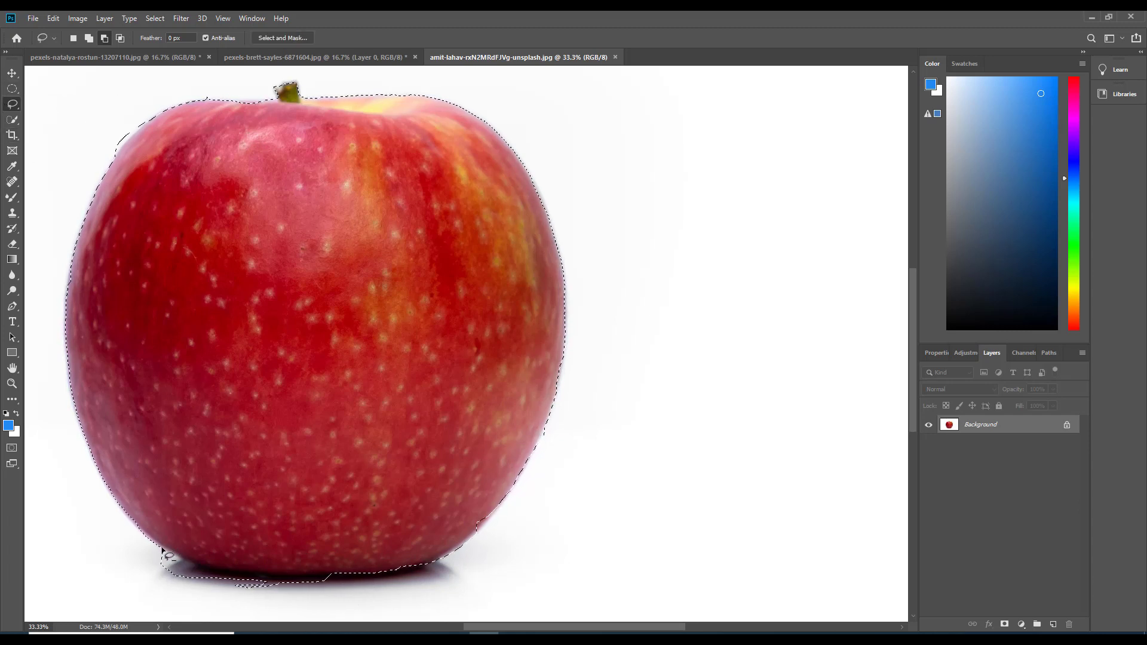
mouse_move(292, 582)
mouse_down()
mouse_move(230, 588)
mouse_move(193, 581)
mouse_move(156, 544)
mouse_move(198, 573)
mouse_move(172, 586)
mouse_move(156, 546)
mouse_up()
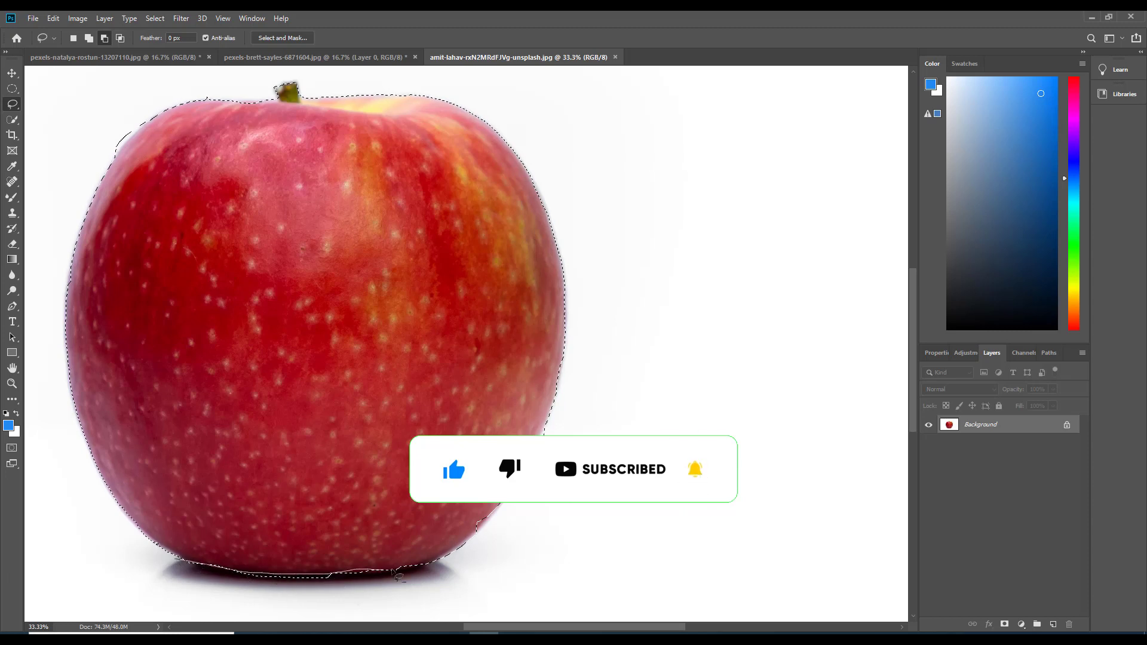
mouse_move(394, 573)
mouse_down()
mouse_move(468, 541)
mouse_move(394, 607)
mouse_move(187, 582)
mouse_up()
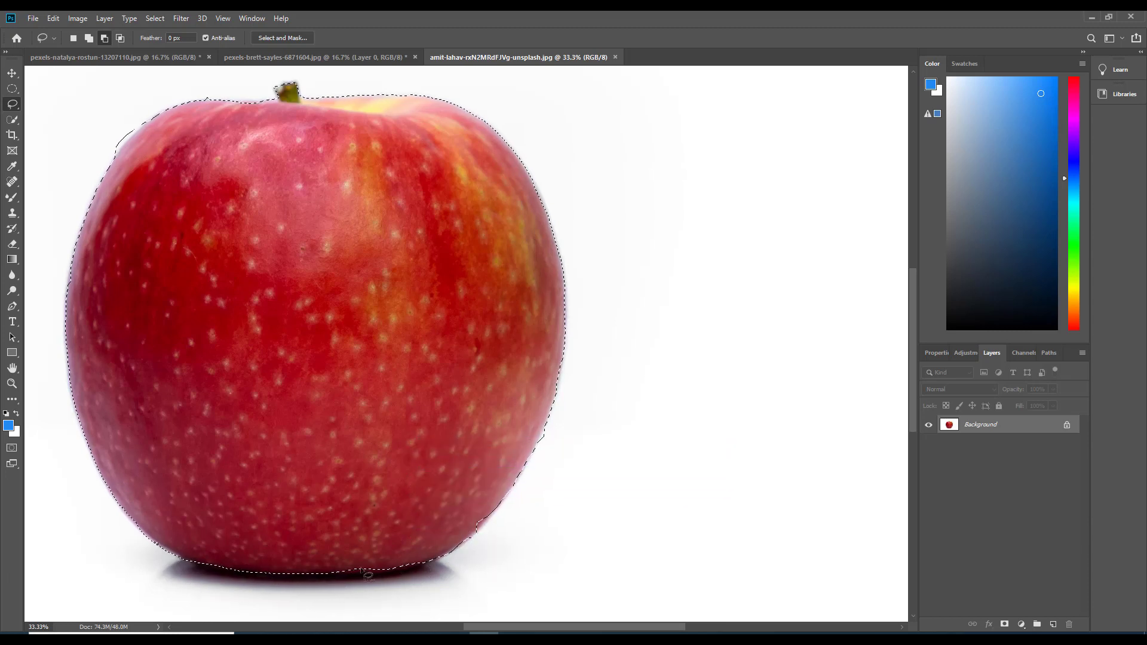
drag(338, 573, 382, 592)
Refine the apple selection with the freehand Lasso along its upper-left and lower-right edges
key(ctrl+plus)
drag(261, 308, 571, 358)
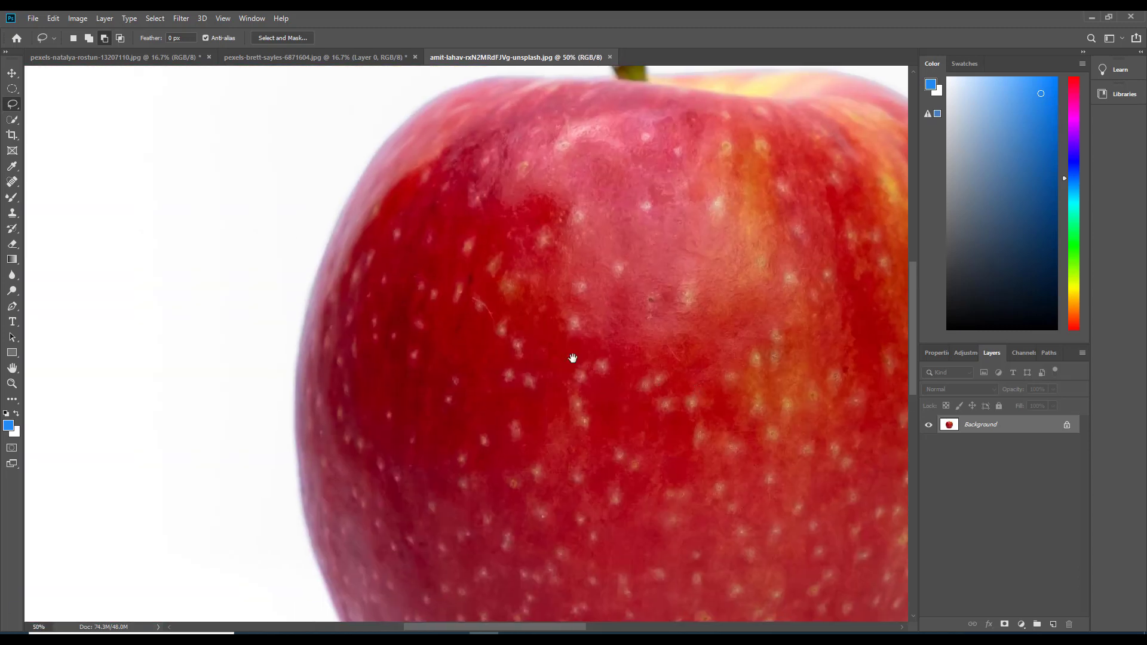
drag(401, 114, 389, 138)
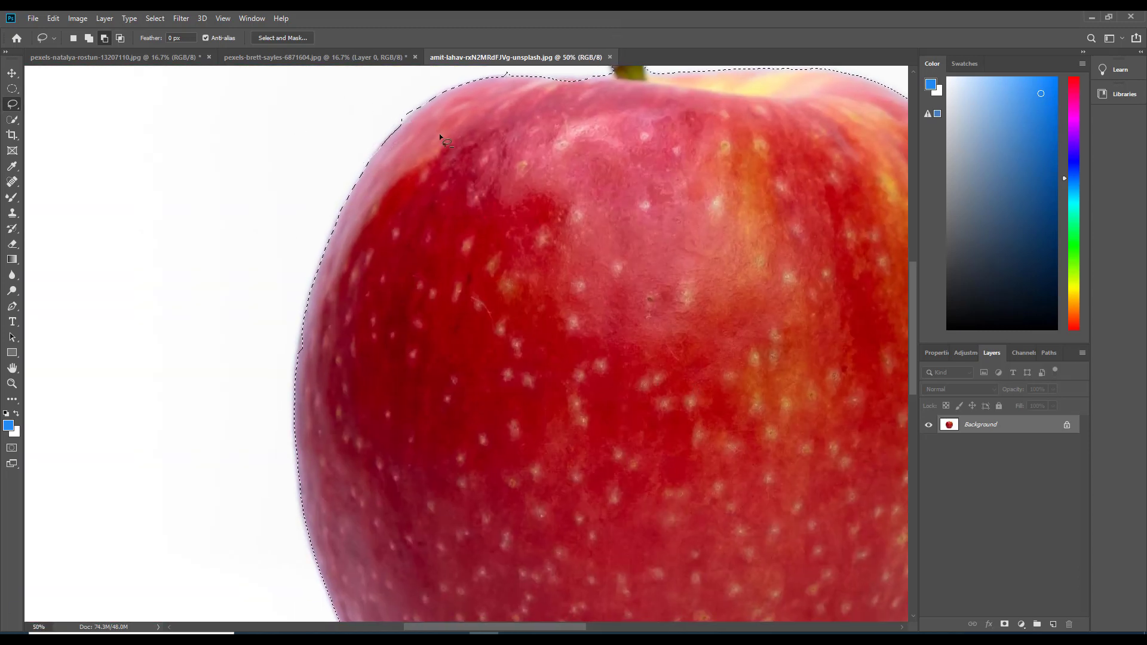
drag(540, 216, 223, 264)
drag(547, 302, 404, 172)
key(ctrl+plus)
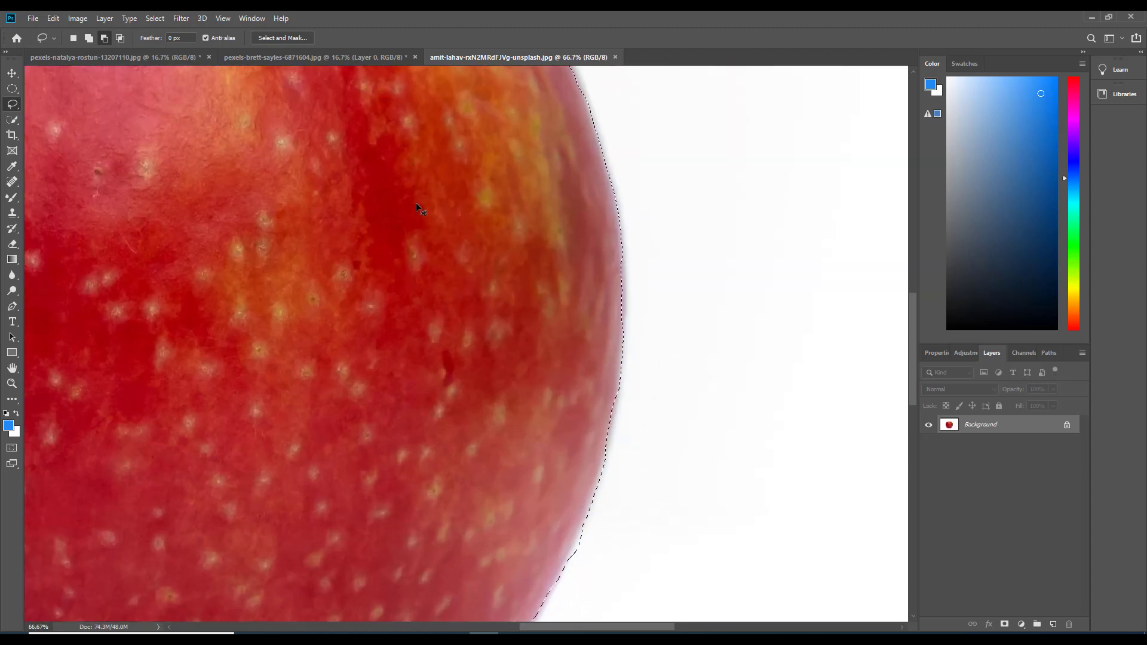
key(ctrl+minus)
key(ctrl+minus)
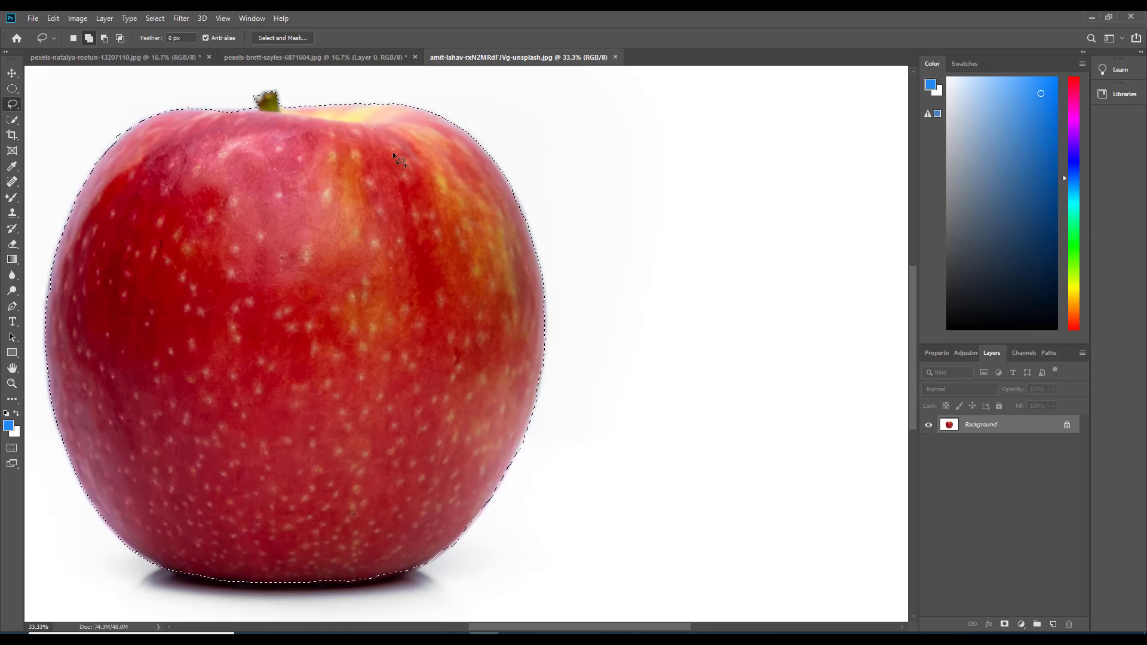
Feather the apple selection by 5 pixels and copy the selected apple to a new layer
right_click(483, 281)
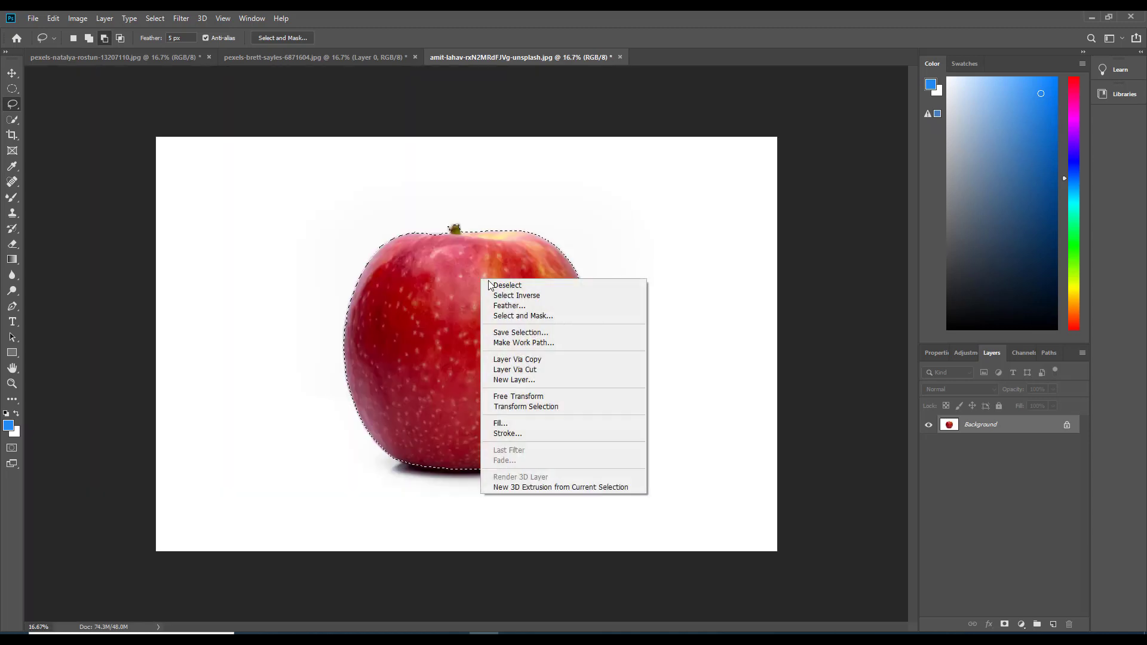
click(521, 306)
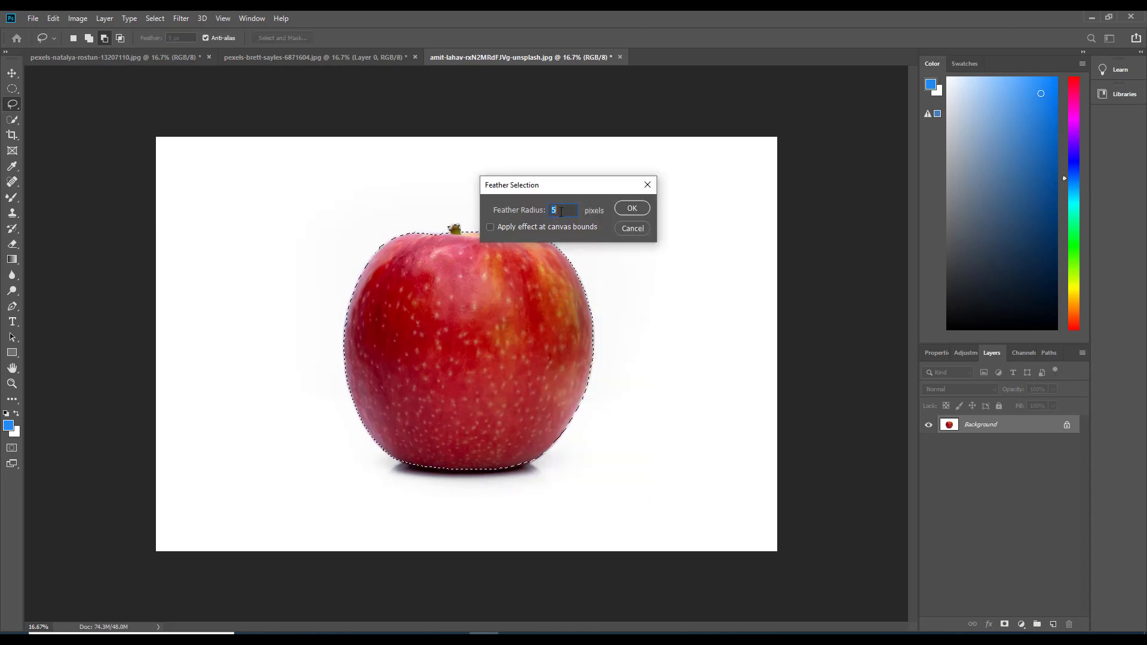
click(632, 209)
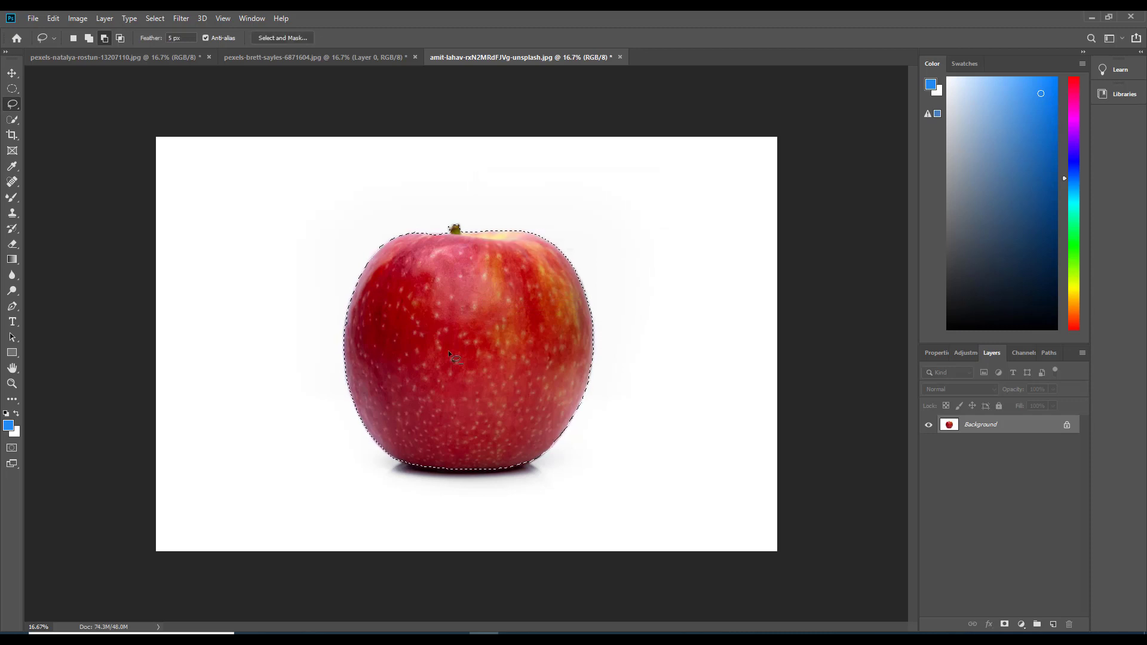
right_click(454, 326)
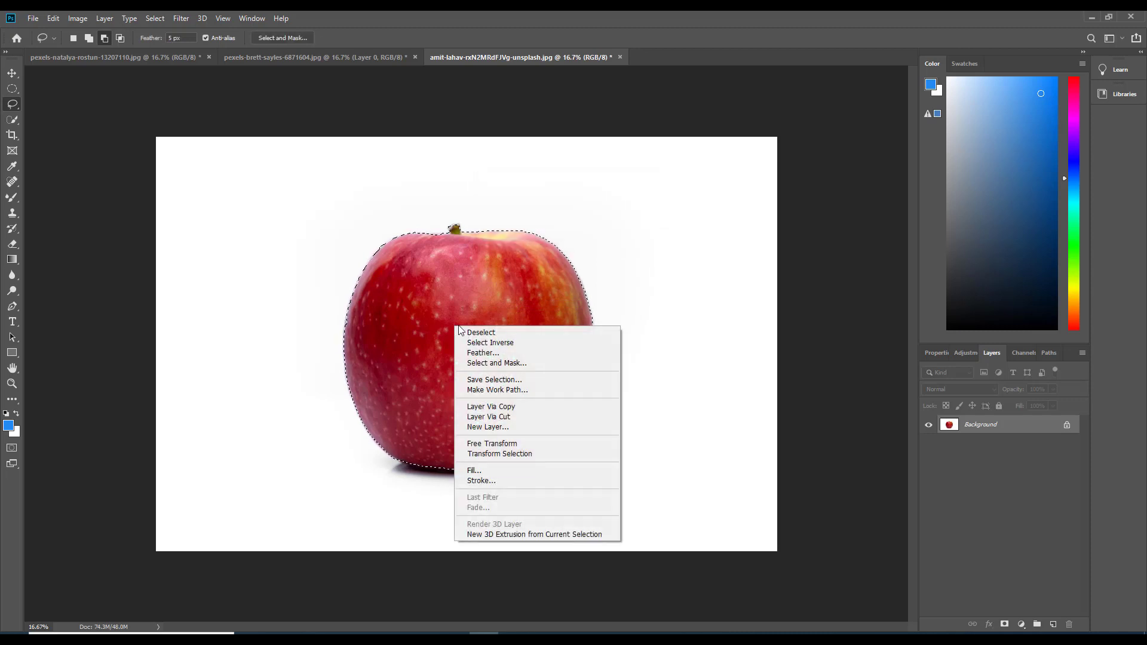
click(526, 408)
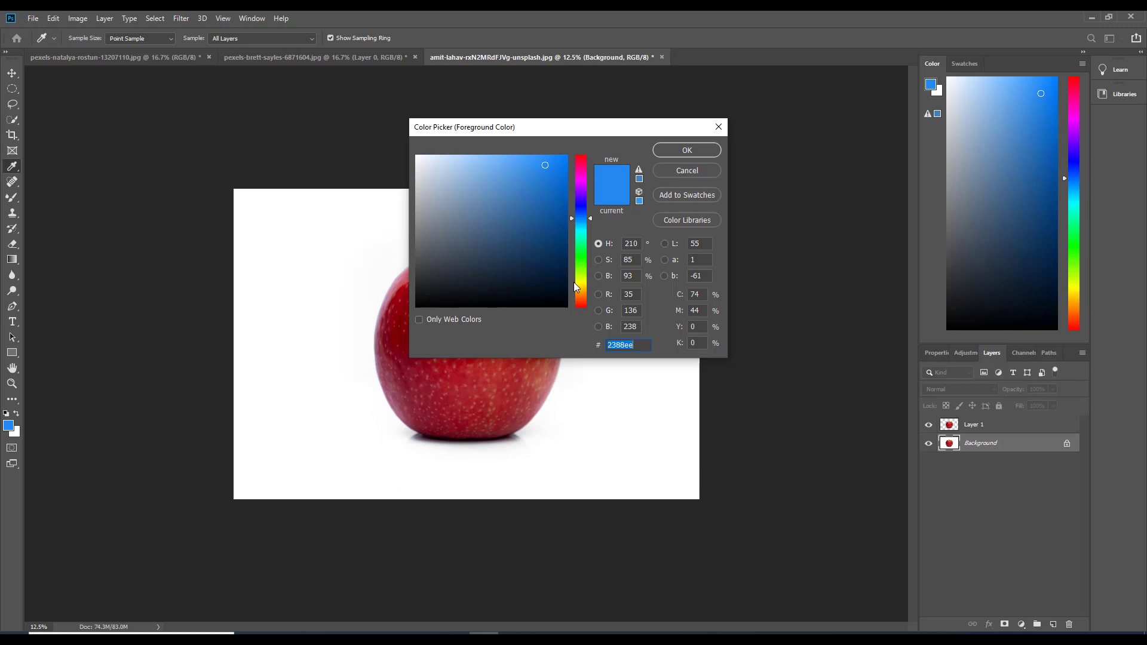
Set the foreground colour to mustard #c29a1e and fill the Background layer with it
mouse_move(573, 282)
mouse_down()
mouse_move(577, 257)
mouse_move(578, 283)
mouse_up()
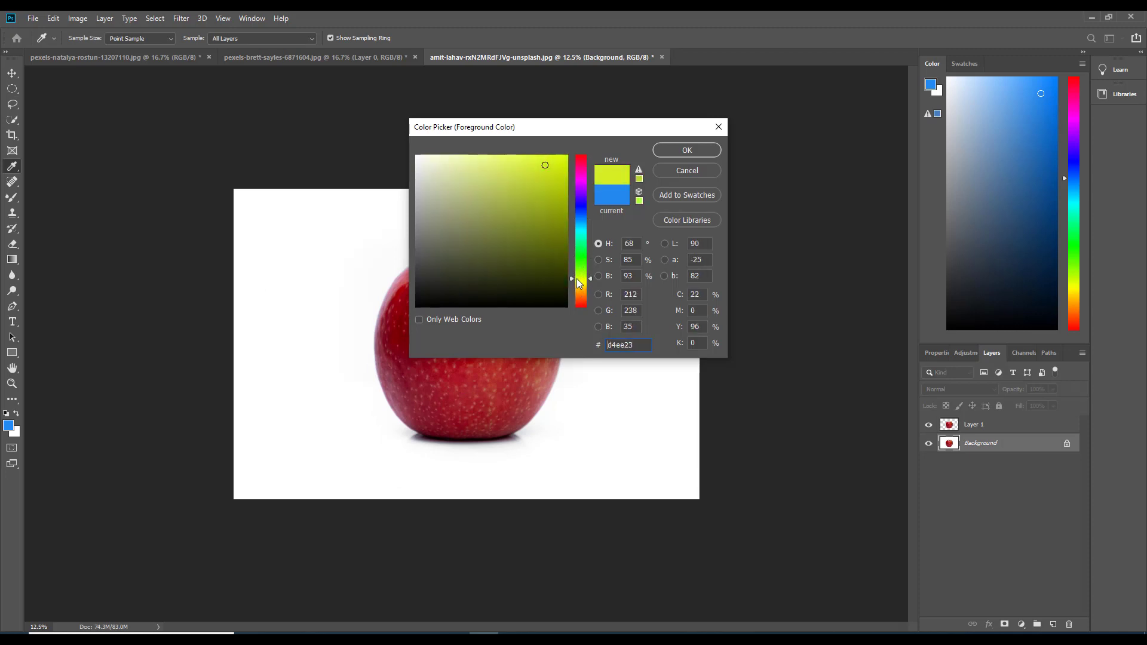
click(549, 210)
click(578, 288)
mouse_move(550, 205)
mouse_down()
mouse_move(538, 177)
mouse_move(544, 191)
mouse_up()
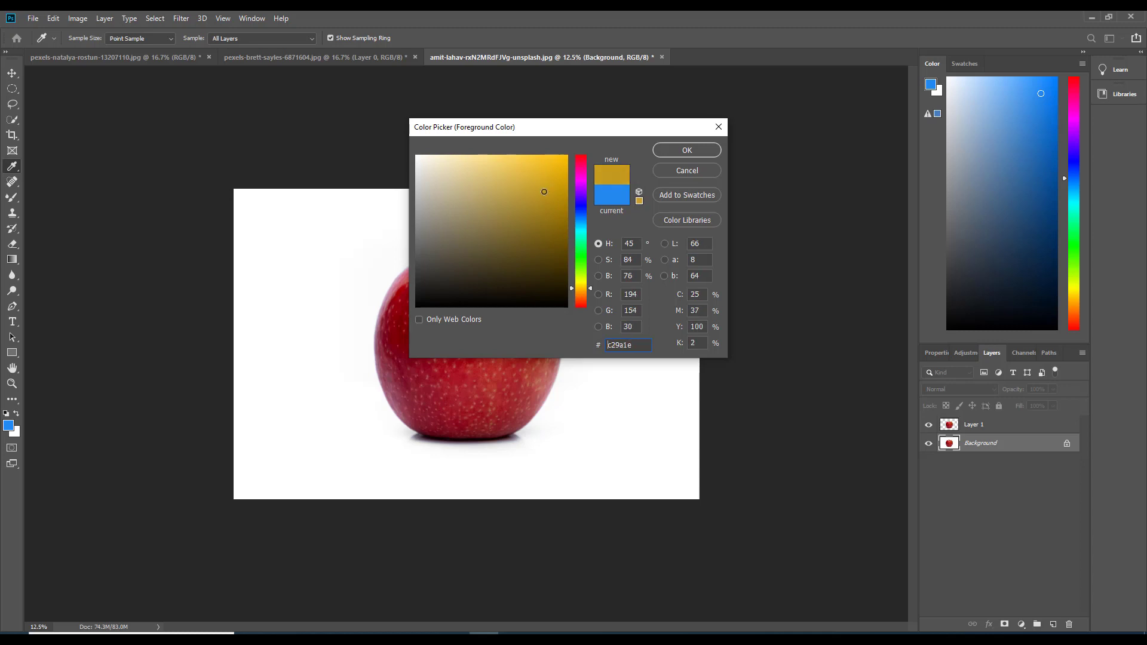
click(673, 147)
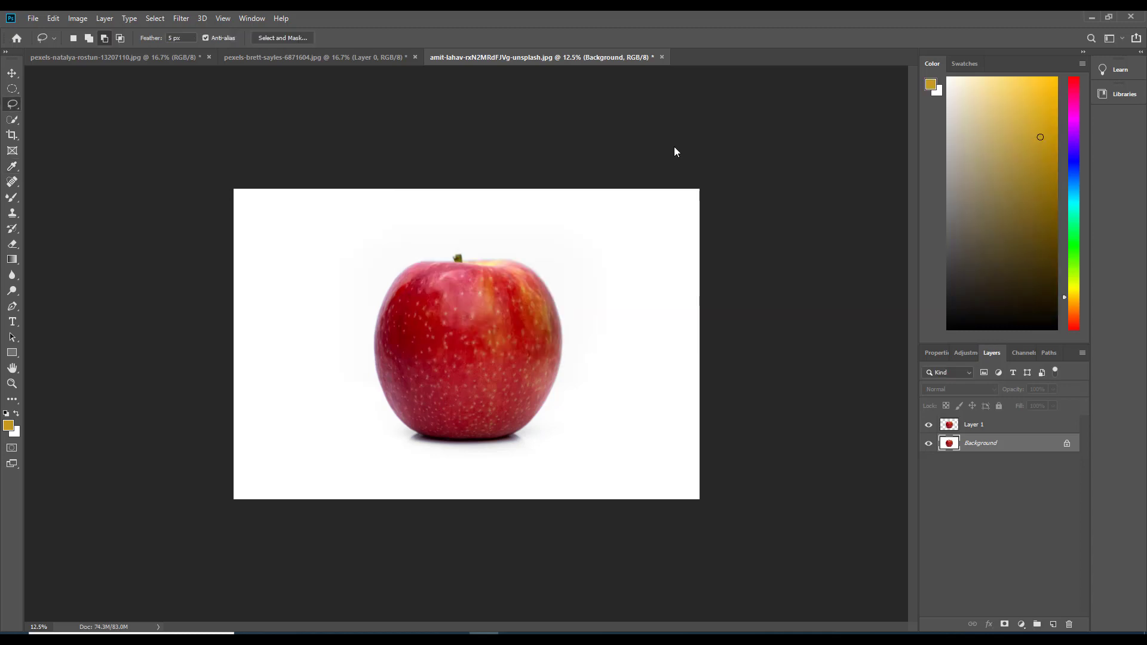
key(alt+BackSpace)
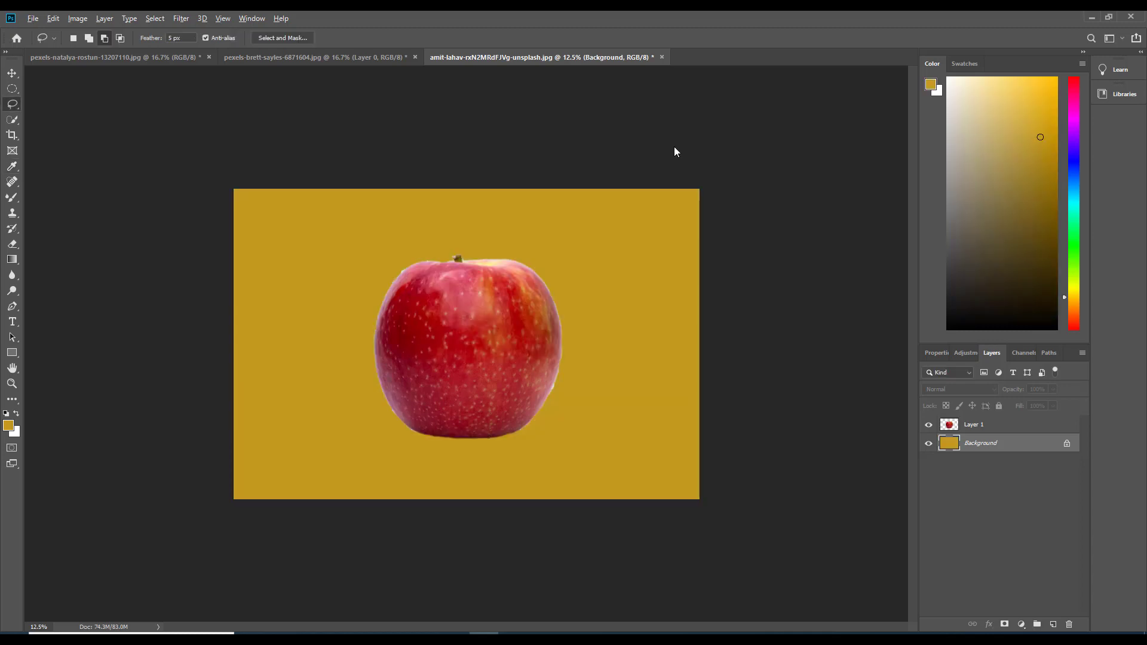
Add a new layer between the apple copy and the Background and fill it with light yellow
click(8, 425)
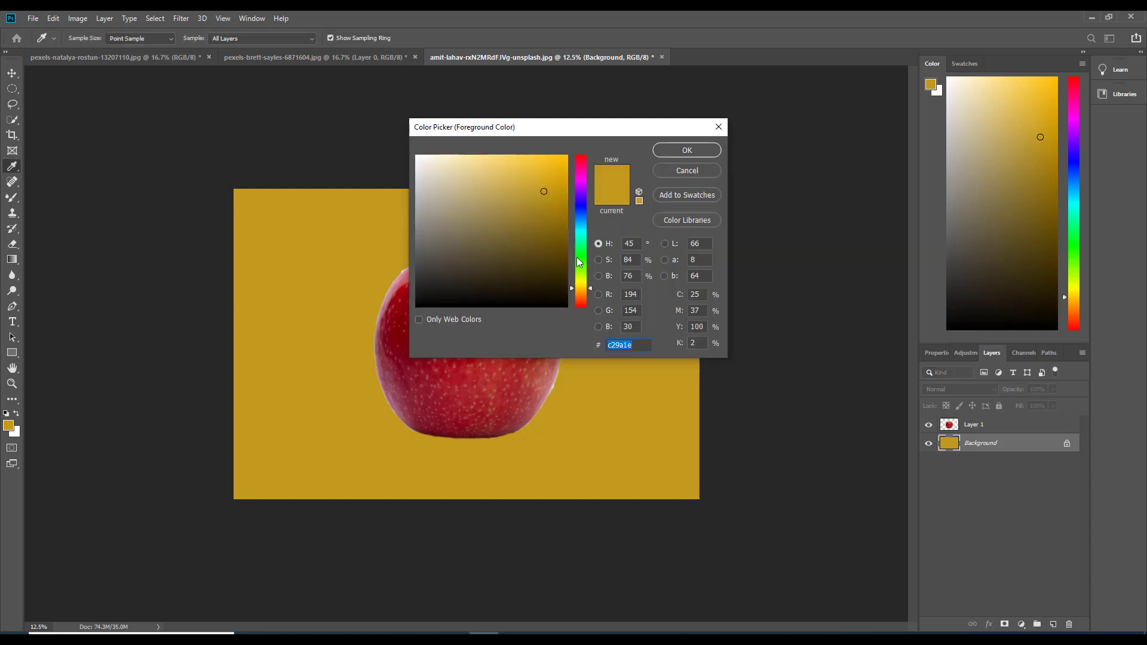
mouse_move(581, 288)
mouse_down()
mouse_move(581, 203)
mouse_move(578, 225)
mouse_up()
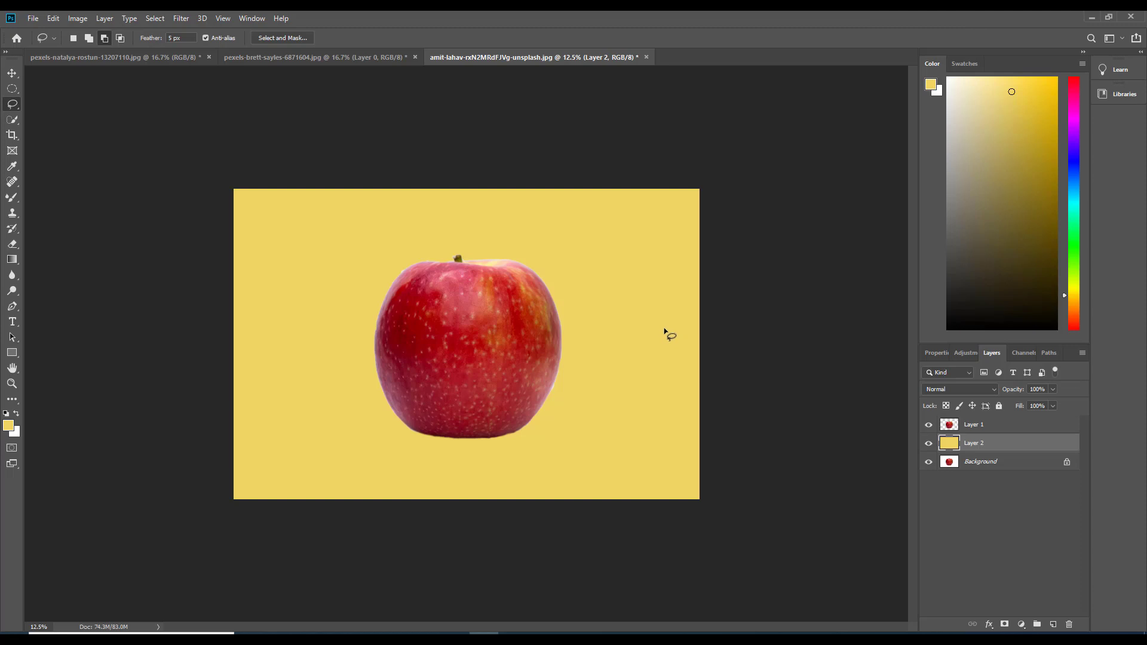
Toggle the visibility of the yellow and apple layers to compare them, and select the apple layer
click(949, 463)
click(928, 442)
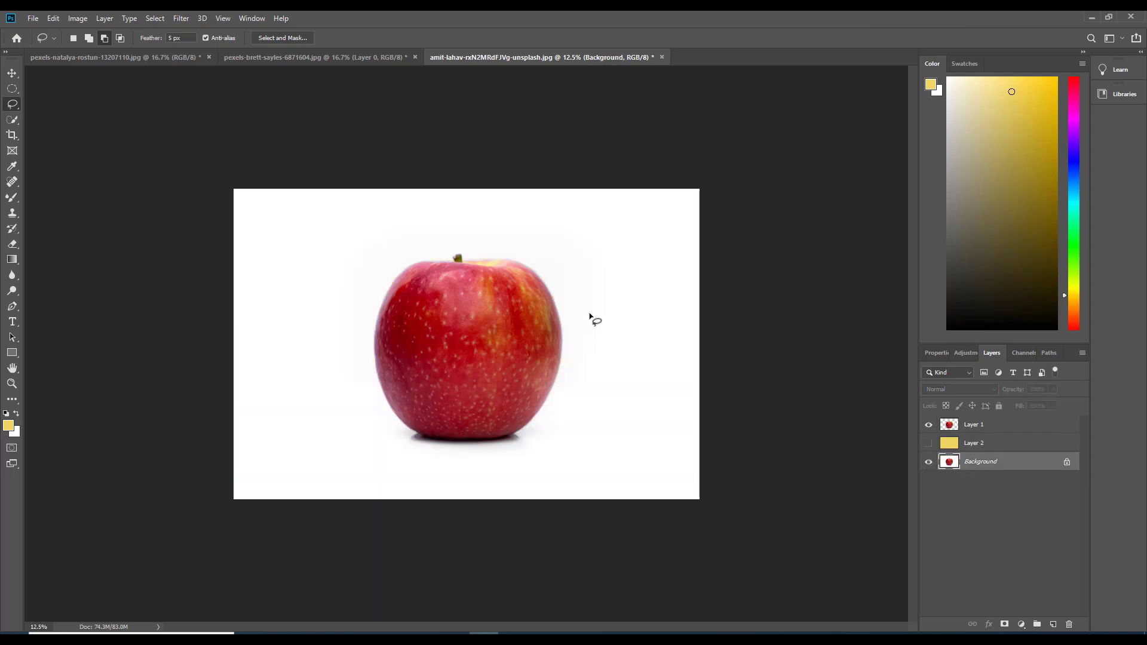
click(928, 443)
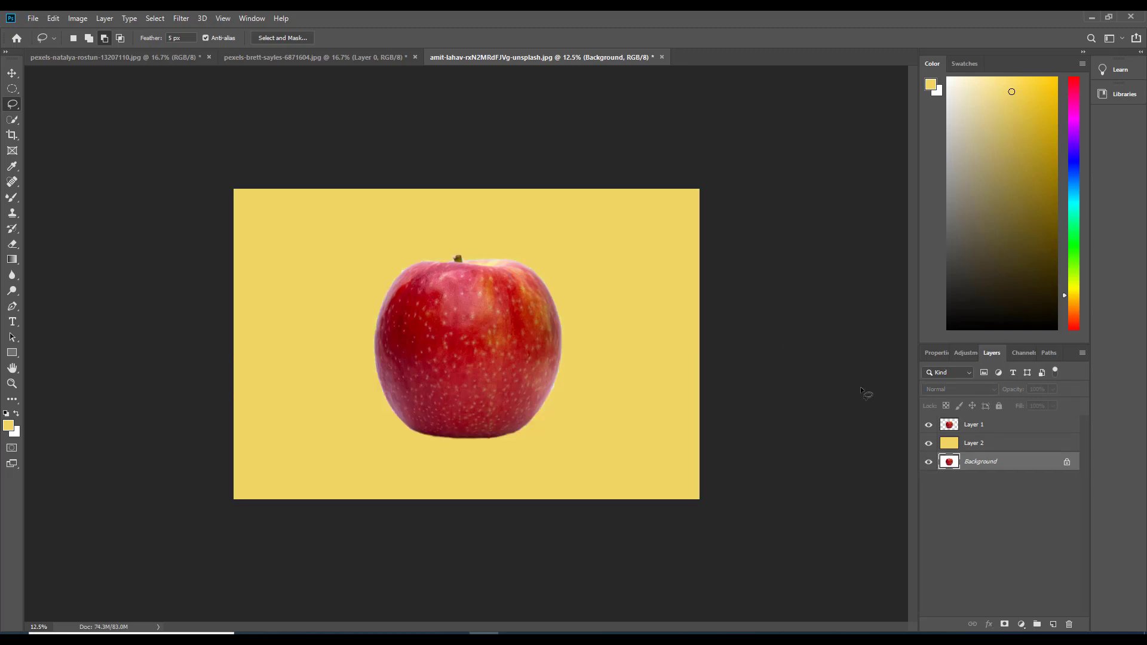
click(928, 425)
click(928, 425)
click(963, 433)
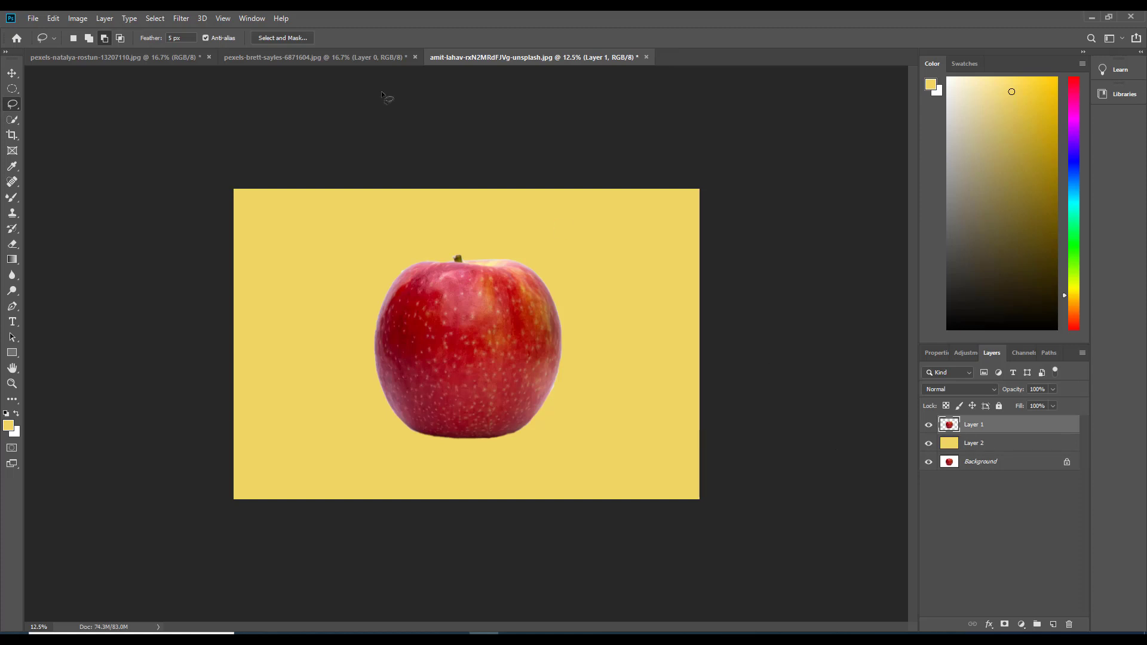
right_click(14, 108)
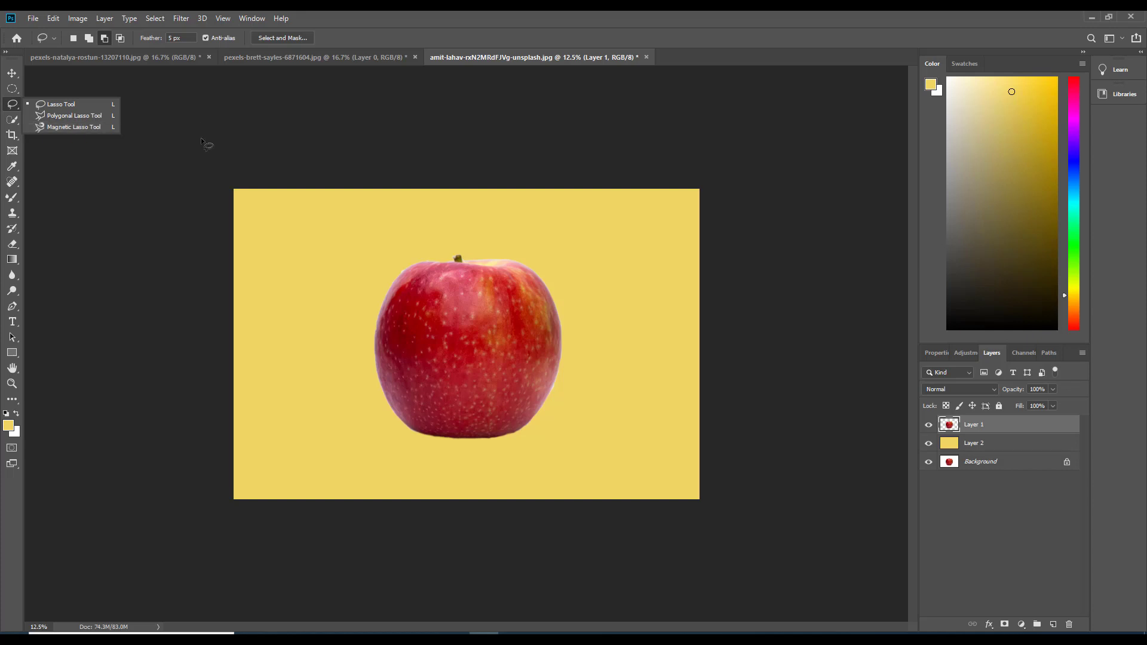
click(131, 154)
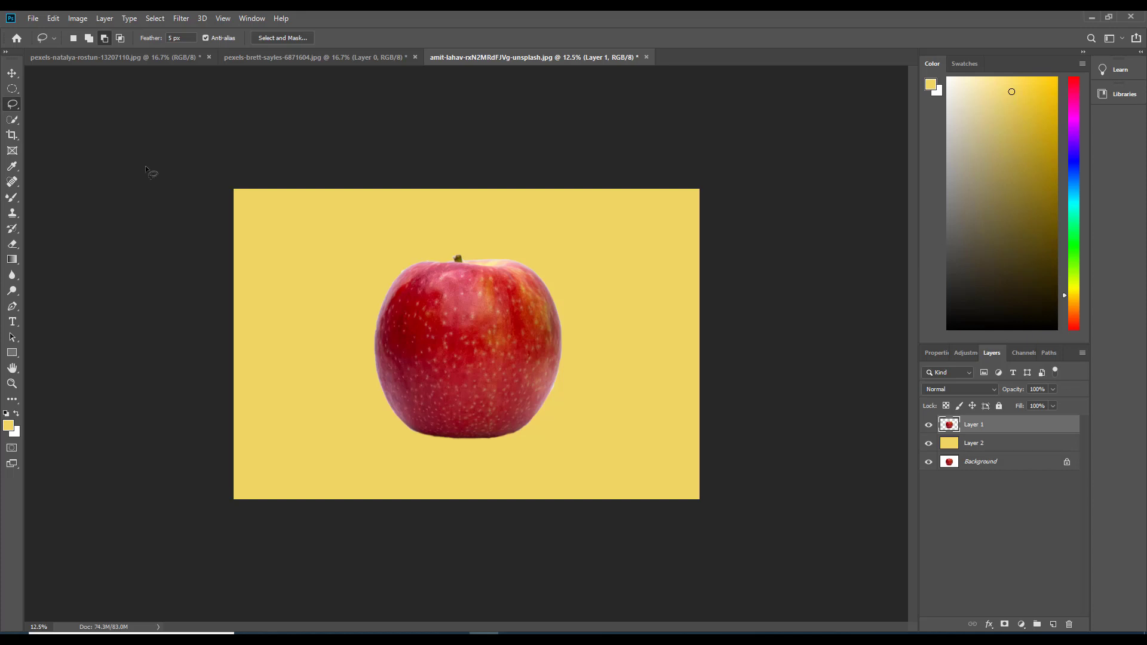